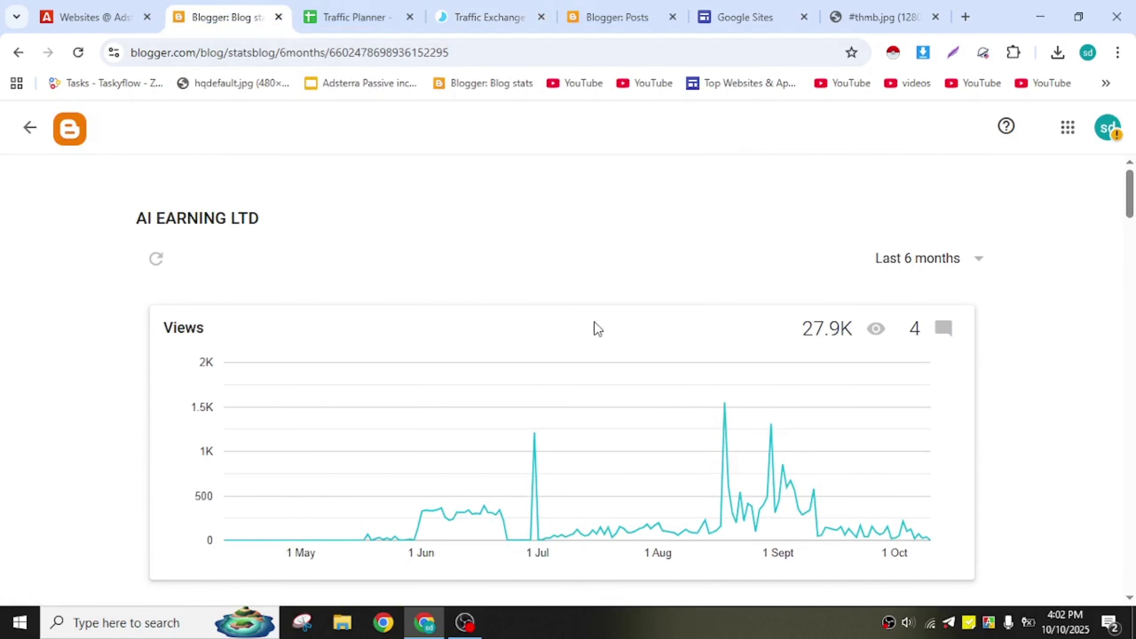
Show the blog statistics for the last 30 days and examine the view total and top referrers.
scroll(785, 355, down, 3)
scroll(884, 349, up, 3)
click(912, 268)
click(908, 380)
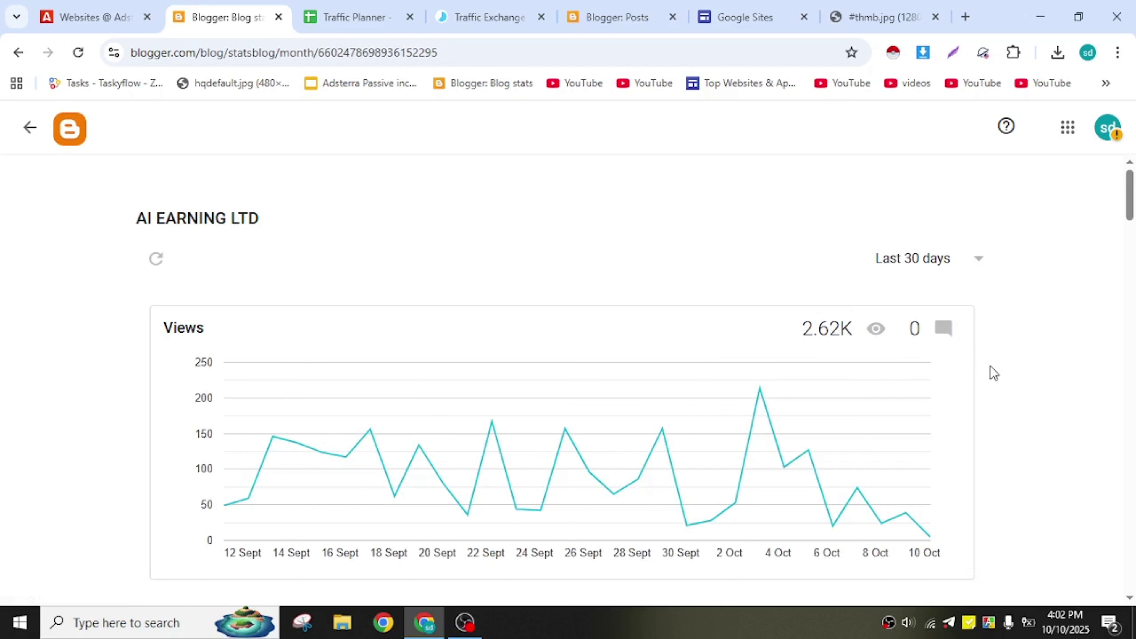
scroll(994, 372, down, 3)
scroll(975, 356, up, 2)
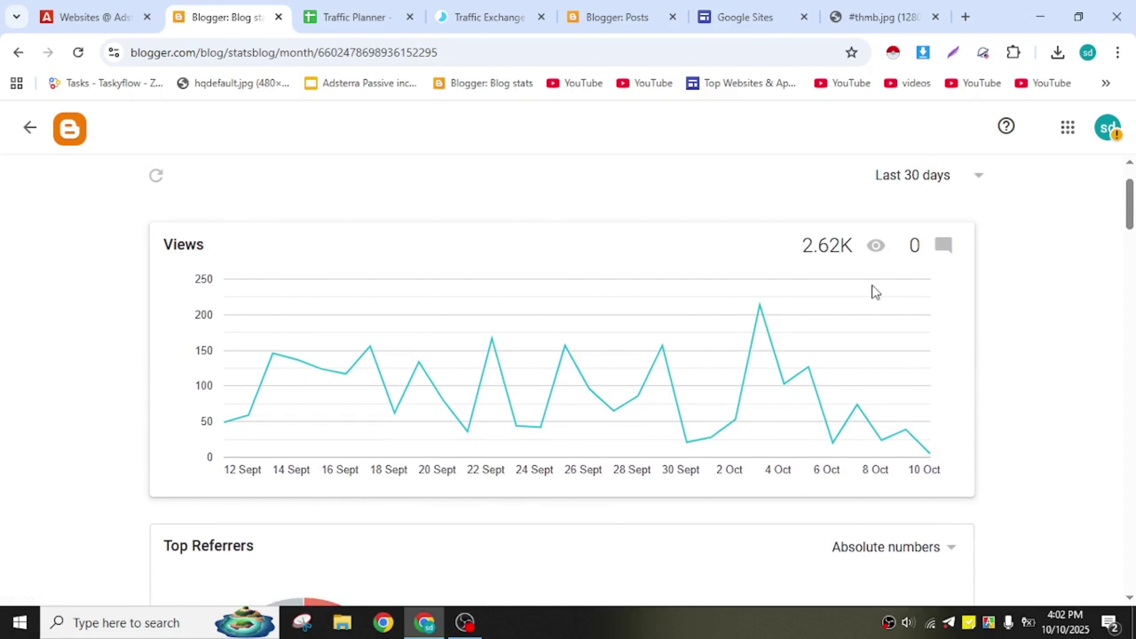
drag(801, 241, 856, 248)
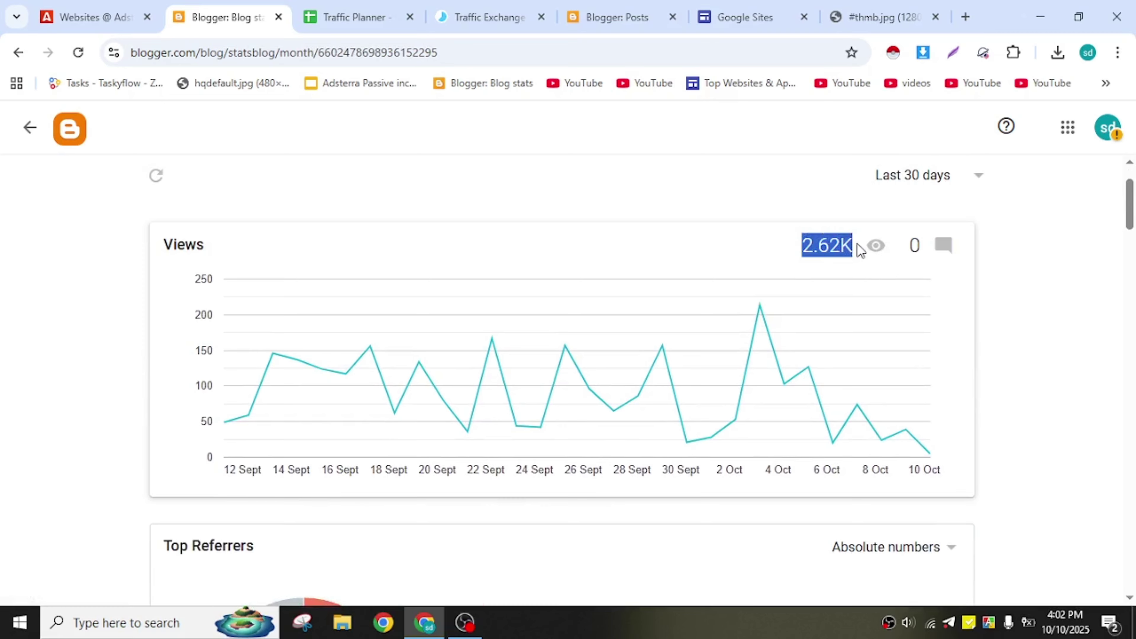
scroll(866, 276, down, 10)
scroll(866, 275, up, 5)
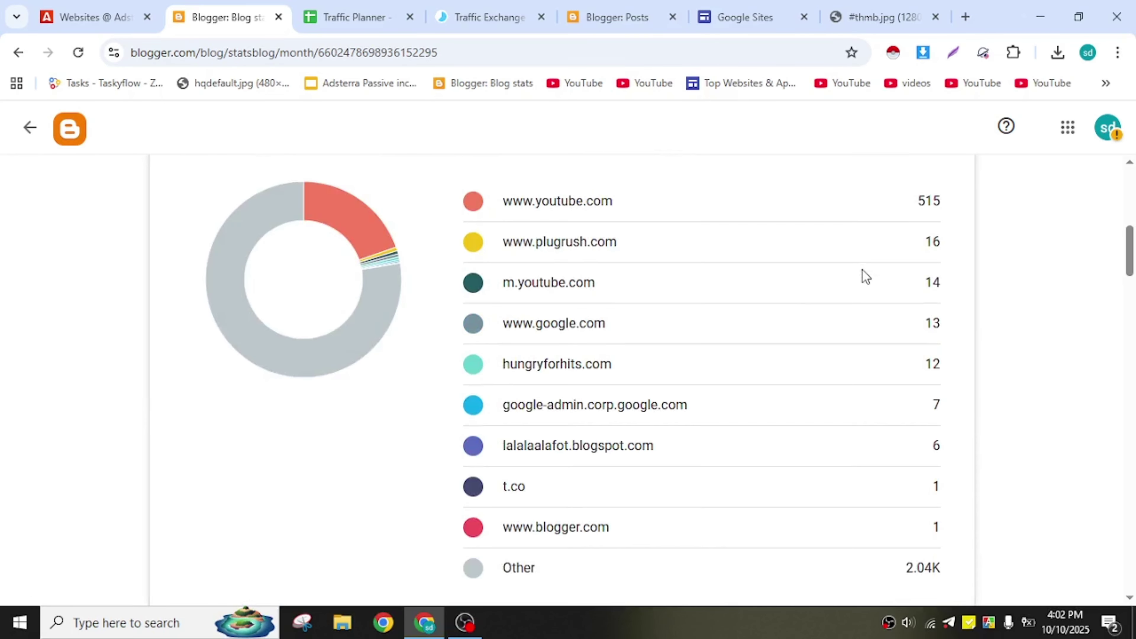
scroll(865, 275, up, 9)
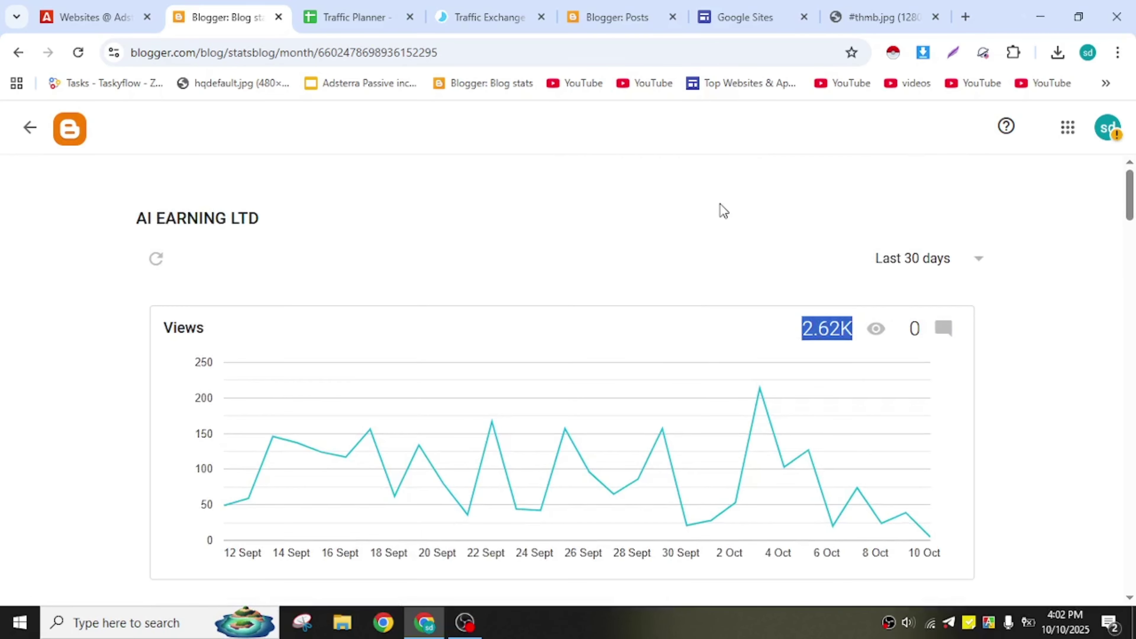
Look over the open HIT4HIT.ORG traffic exchange, Google Sites, Blogger posts and #thmb.jpg pages.
click(474, 19)
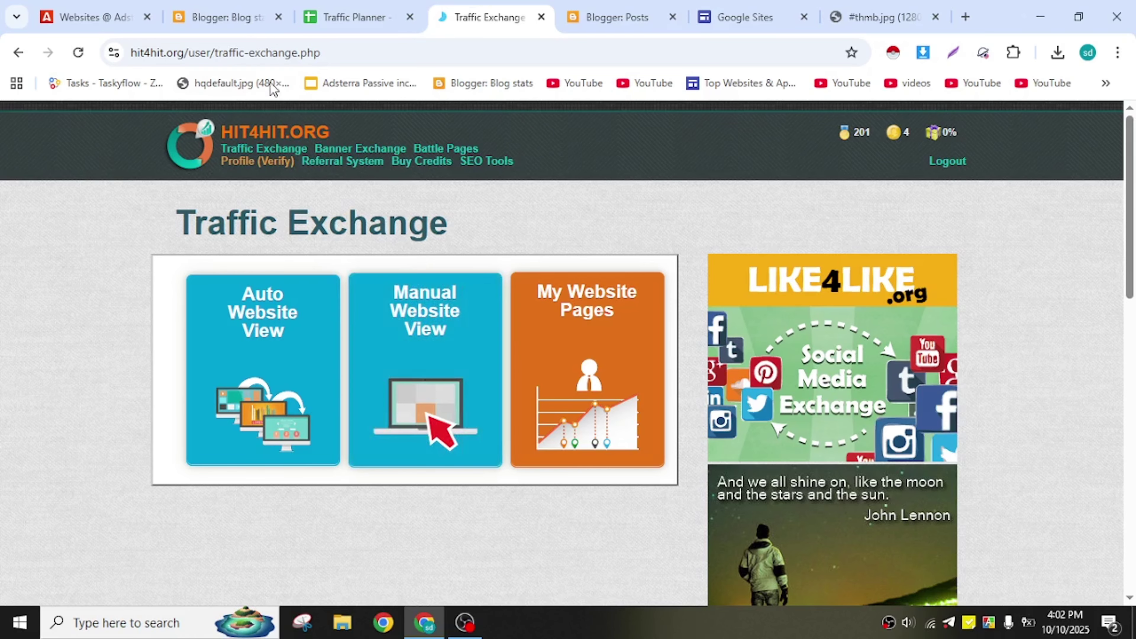
click(239, 28)
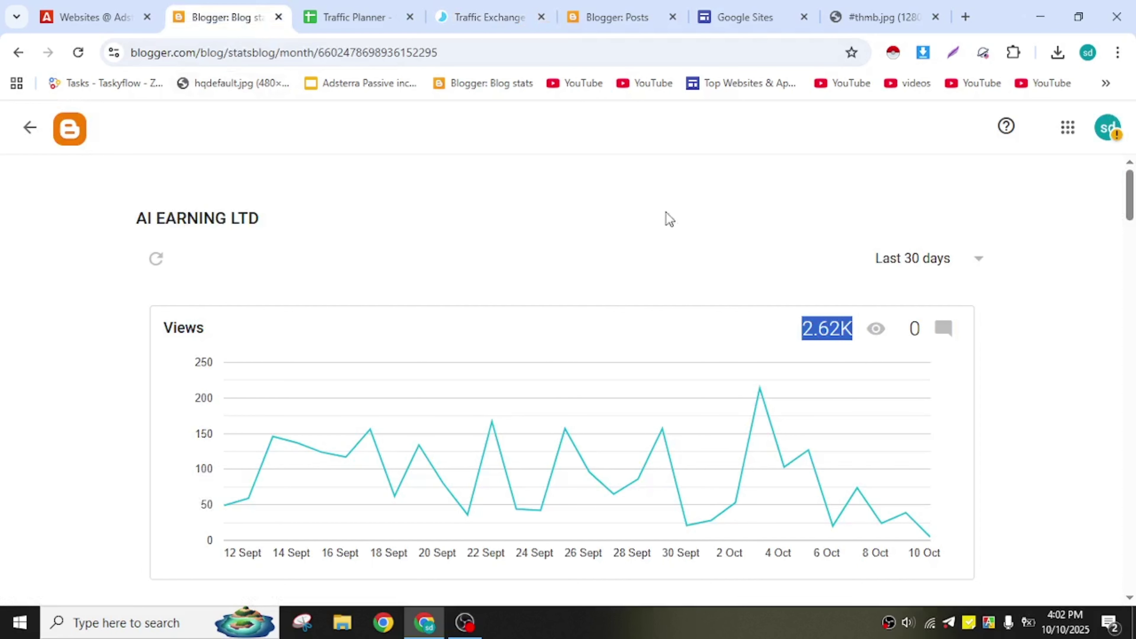
click(741, 22)
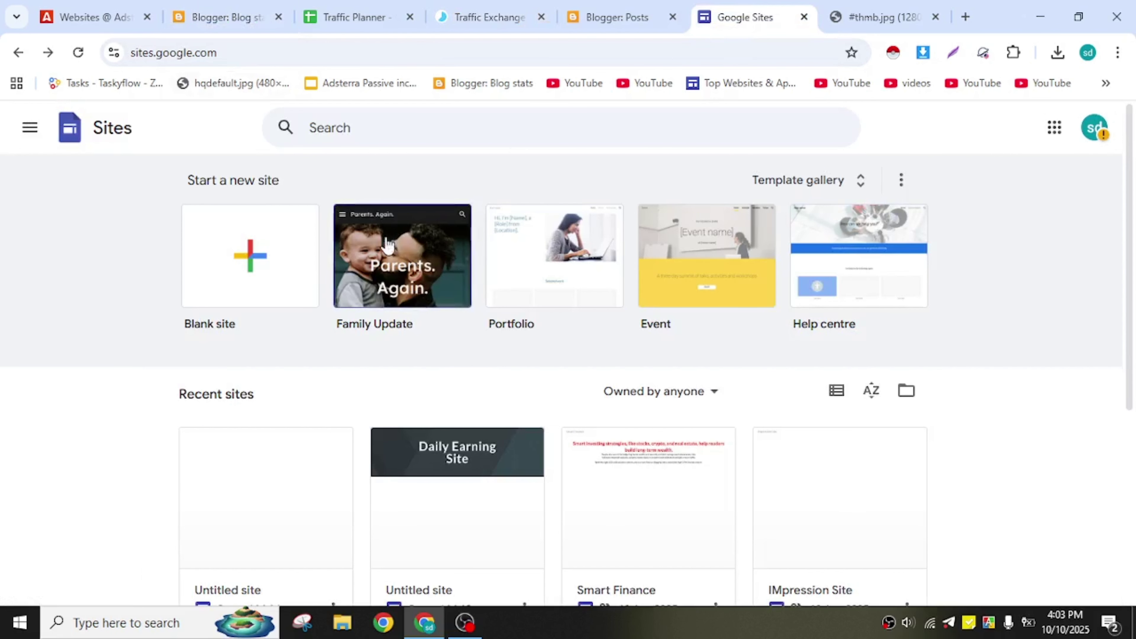
click(481, 20)
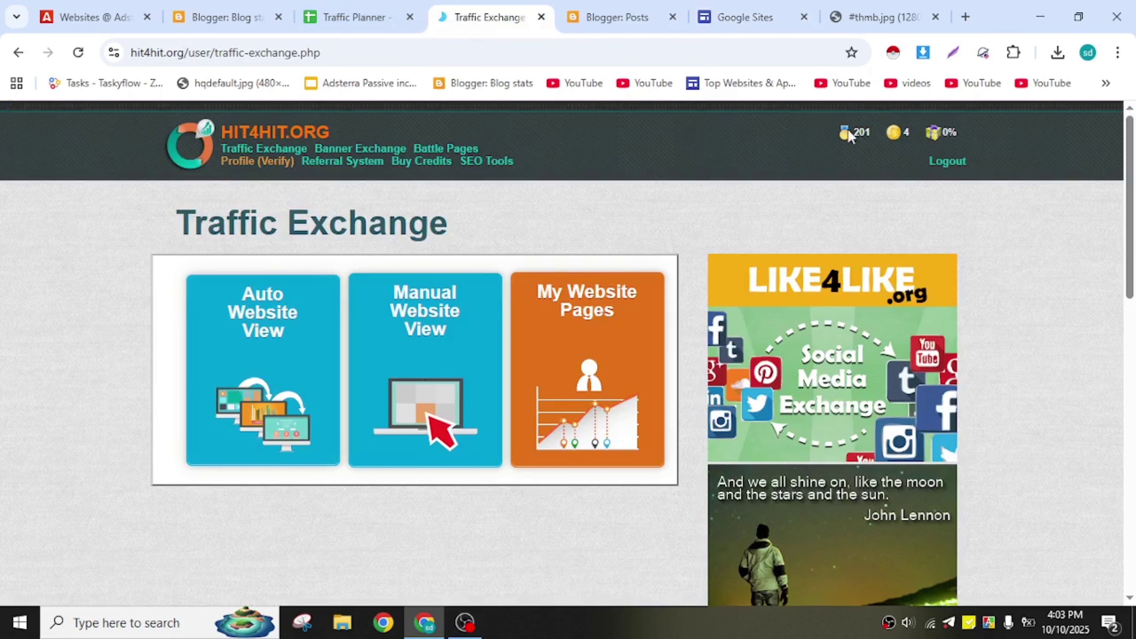
click(762, 16)
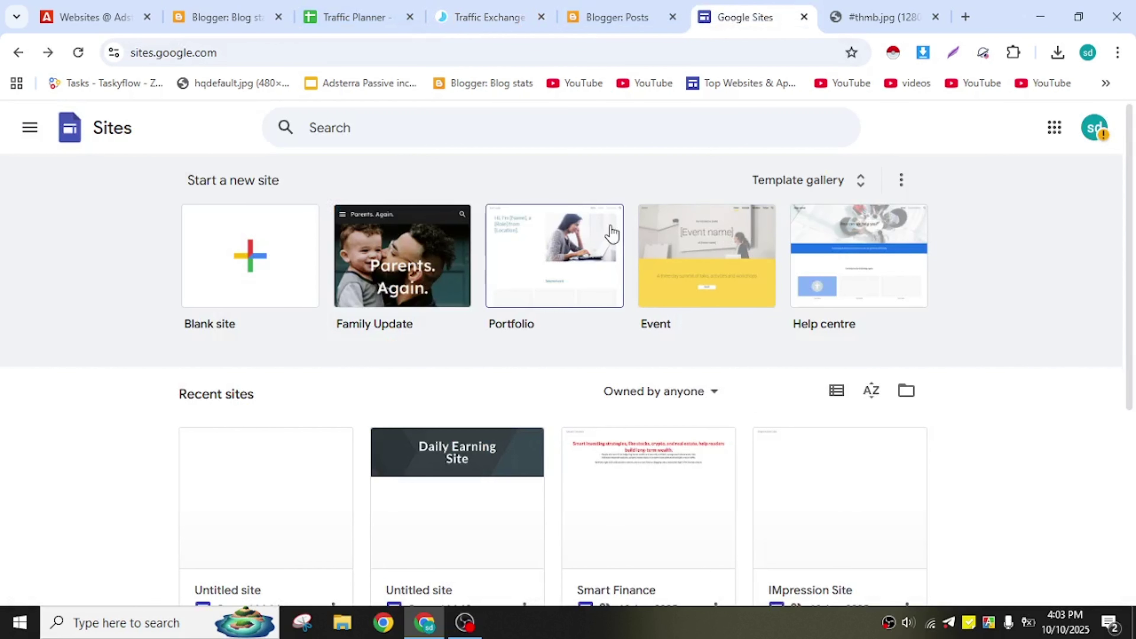
click(604, 11)
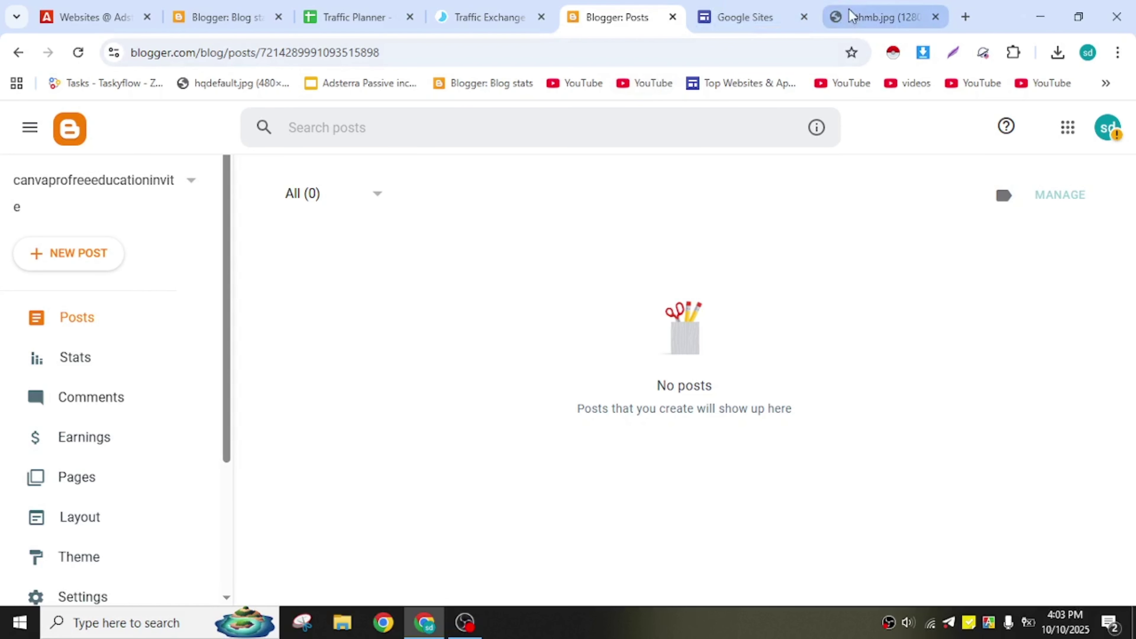
click(868, 19)
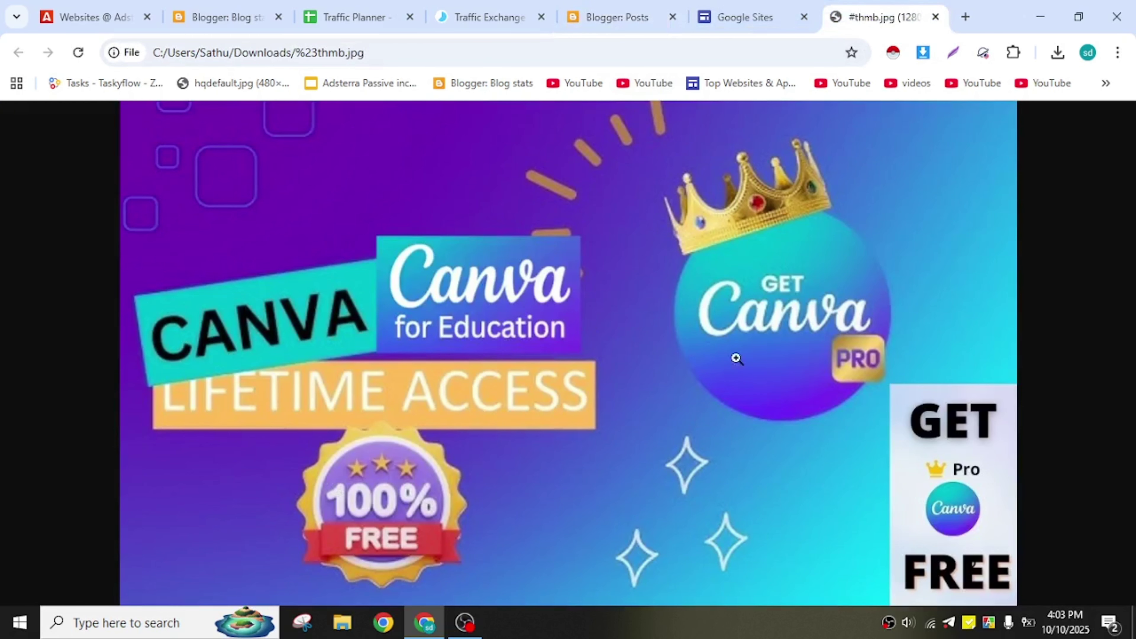
Create a blank site in Google Sites and delete its page-title header section.
click(753, 6)
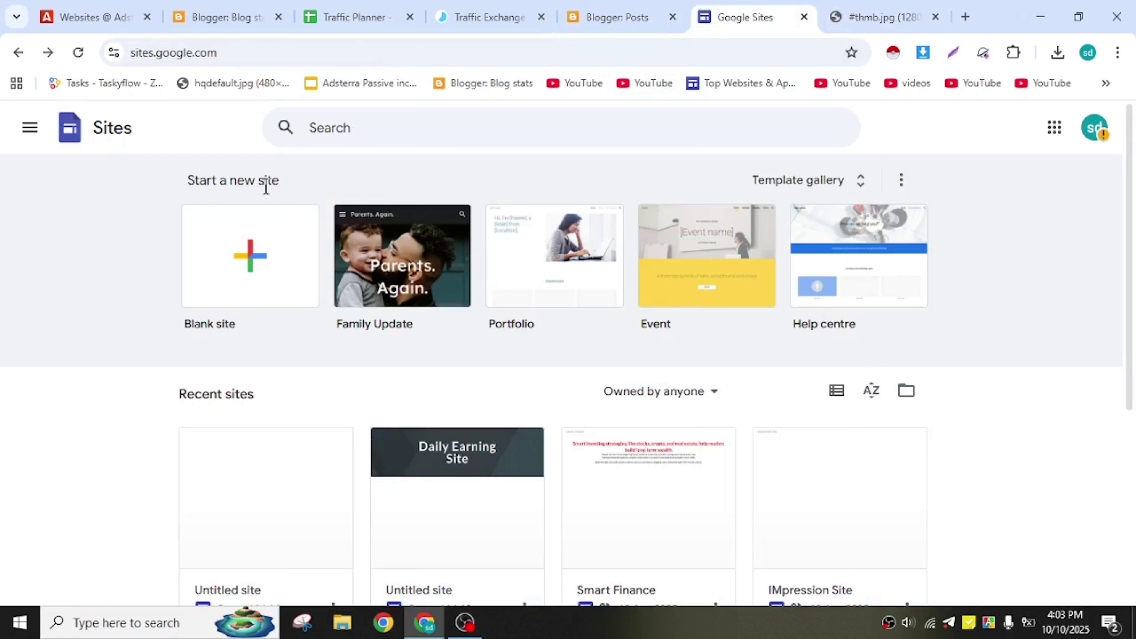
click(242, 282)
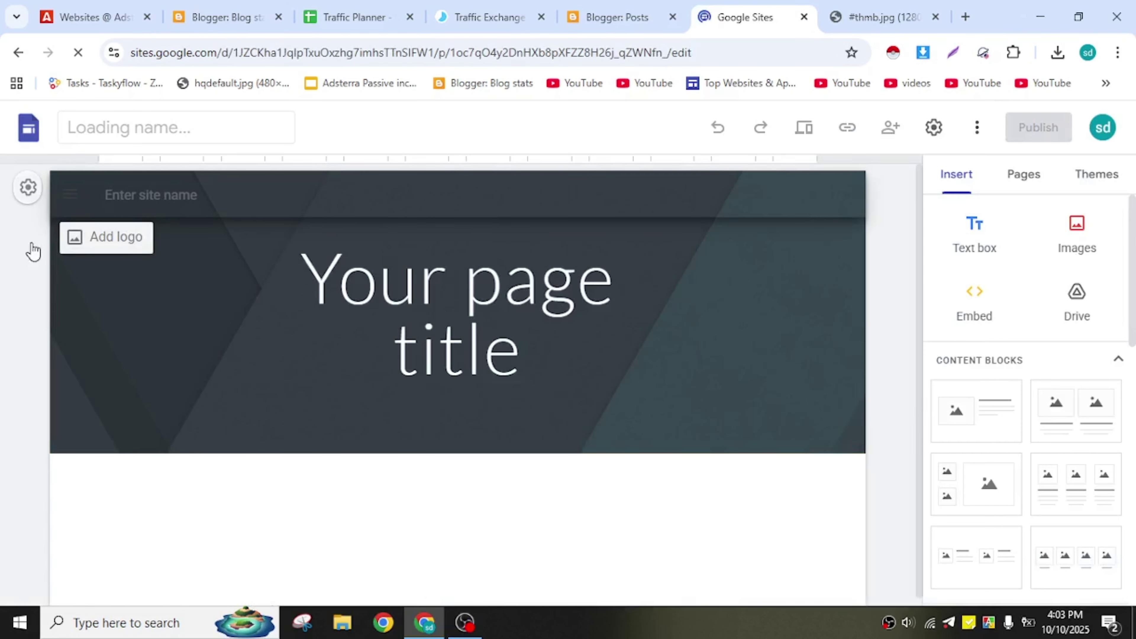
click(27, 312)
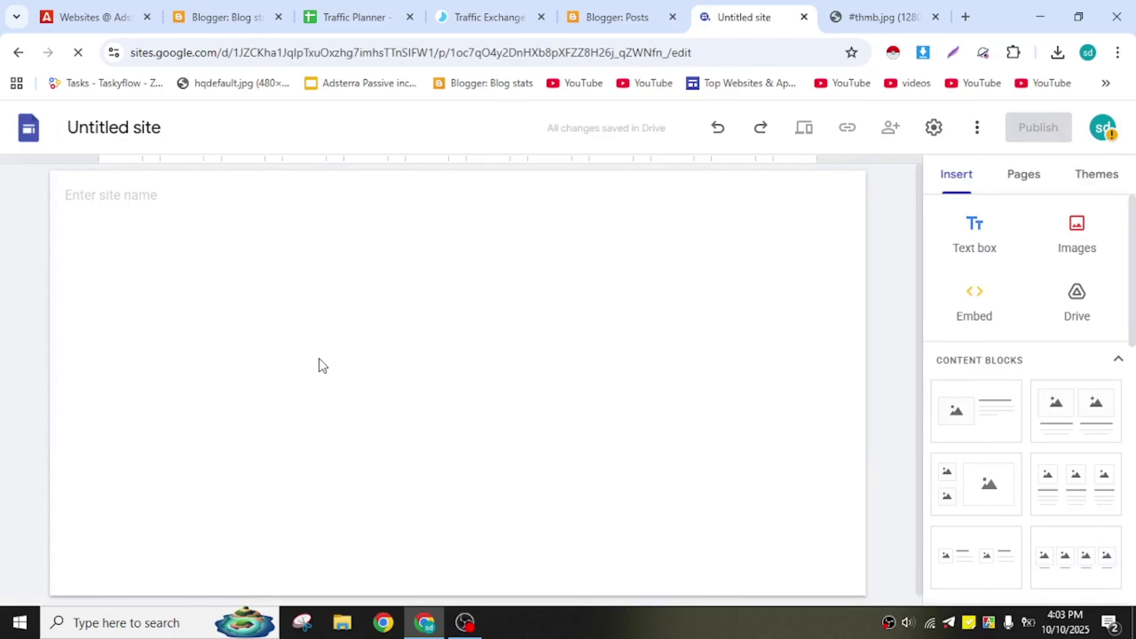
Place #thmb.jpg from the recent downloads on the site page, enlarged and centred across the page.
click(1058, 53)
drag(912, 141, 553, 321)
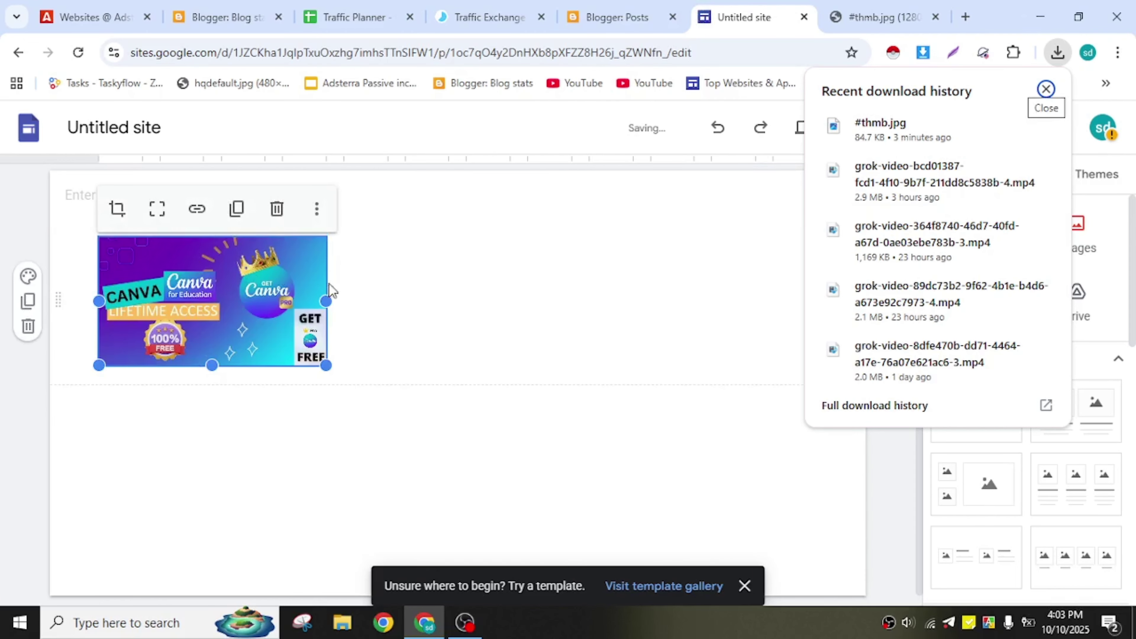
drag(328, 367, 832, 633)
scroll(559, 443, down, 2)
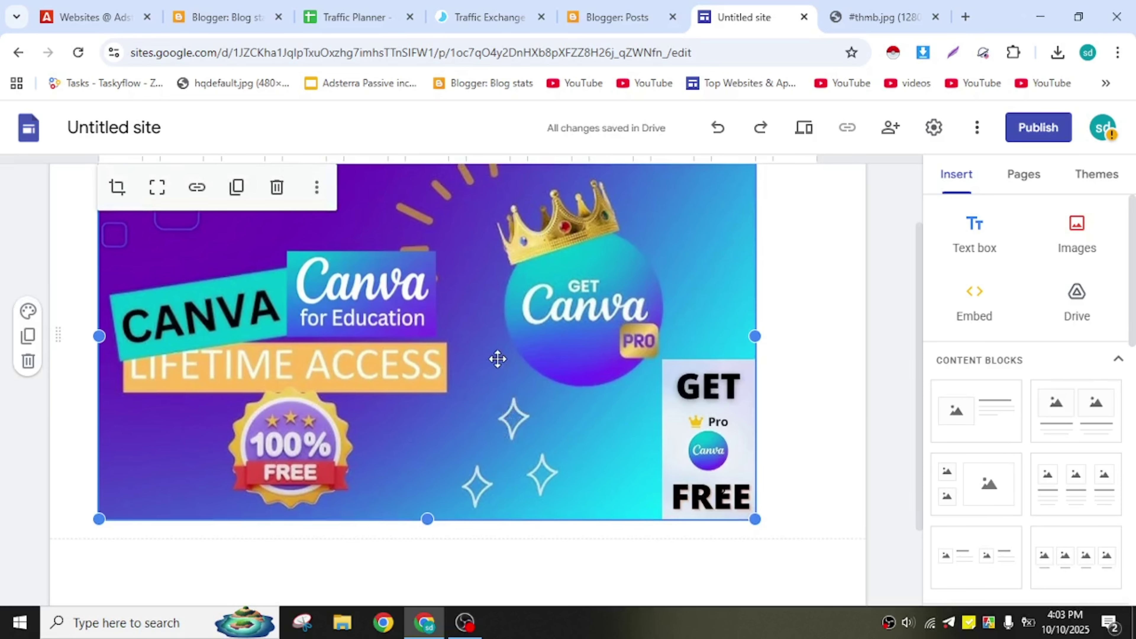
mouse_move(498, 358)
mouse_down()
mouse_move(534, 357)
mouse_move(469, 336)
mouse_move(527, 348)
mouse_move(498, 345)
mouse_up()
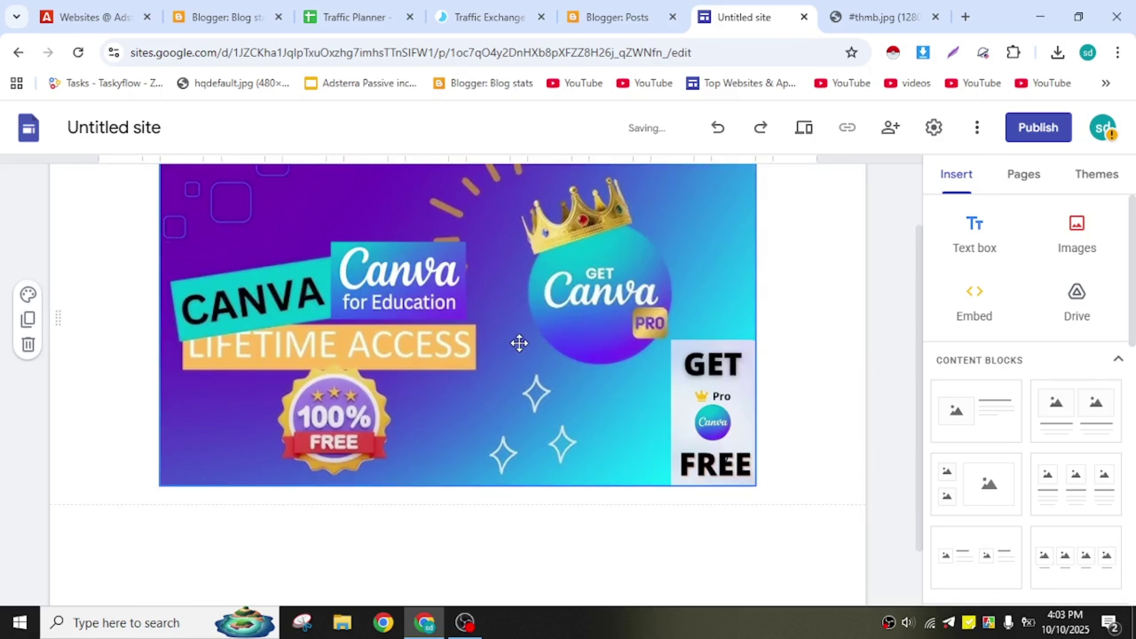
scroll(523, 335, up, 2)
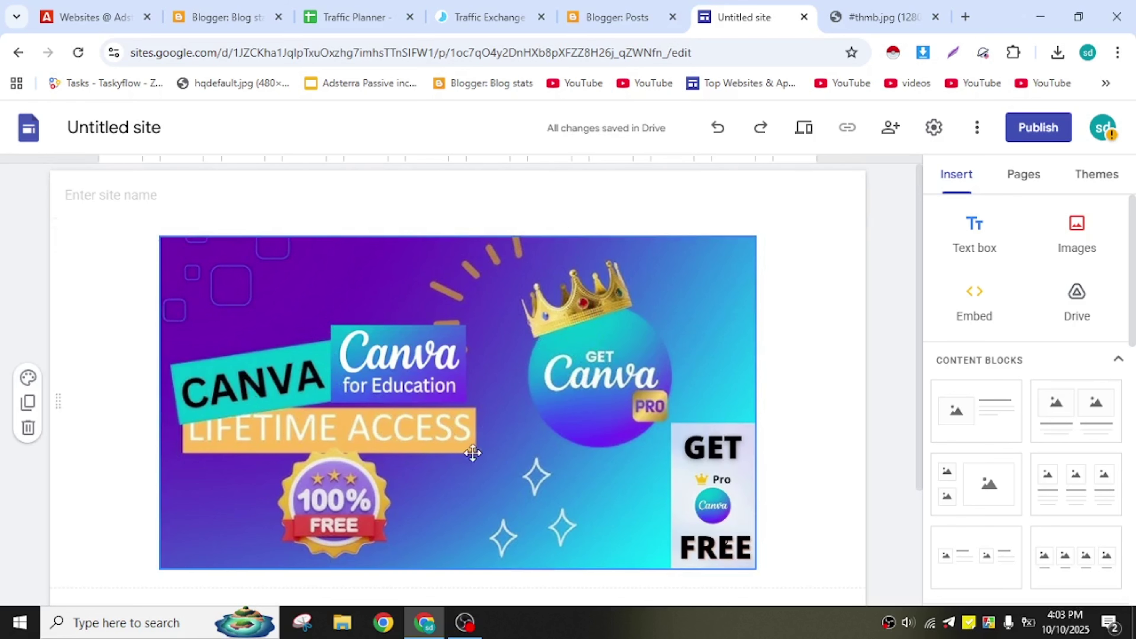
scroll(472, 456, down, 2)
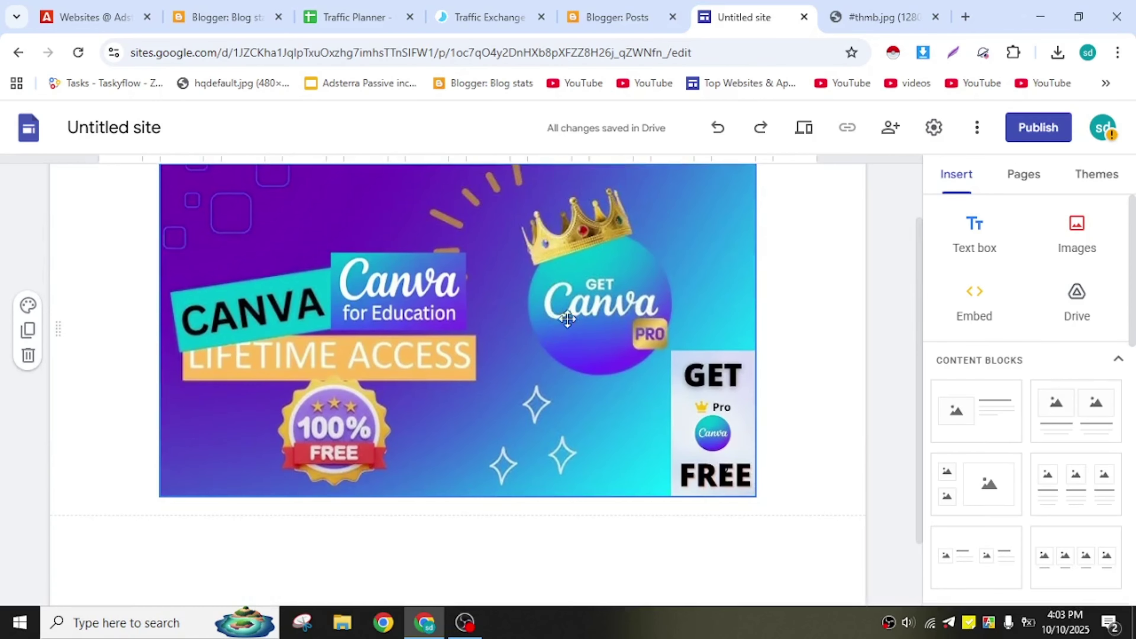
Start a new post in the canvaprofreeeducationinvite blog on Blogger, using Compose view.
click(623, 12)
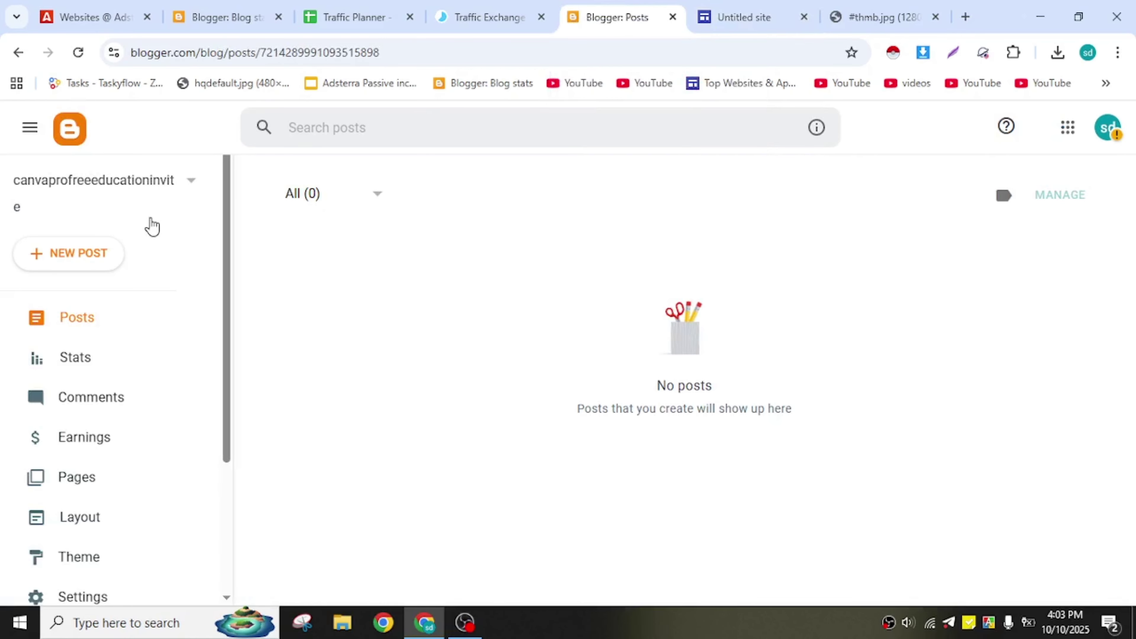
click(96, 254)
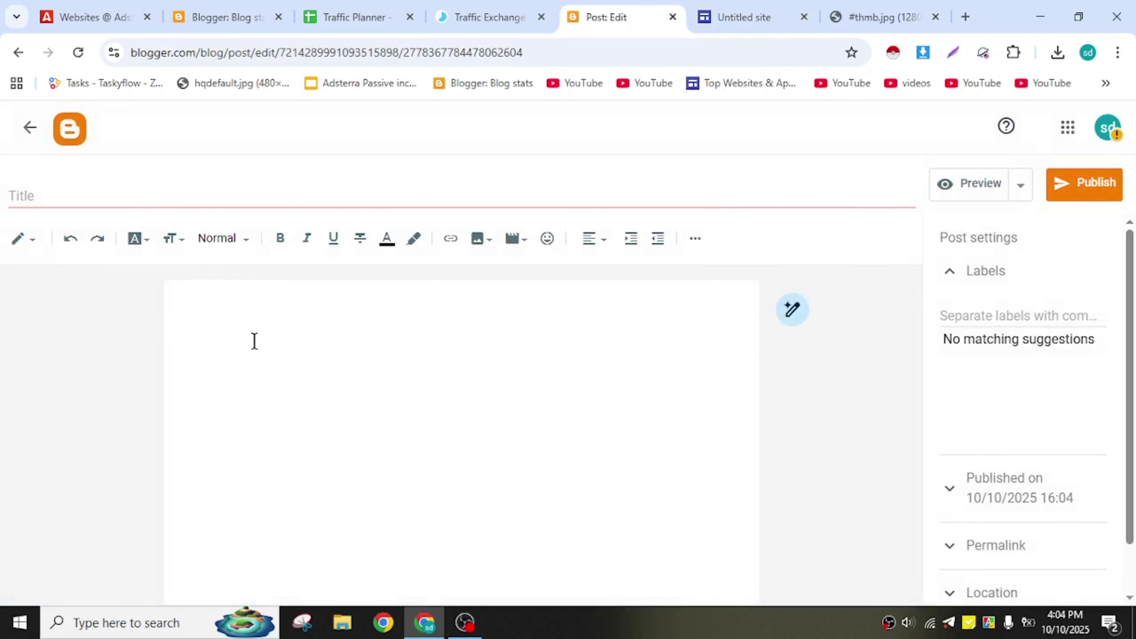
click(34, 248)
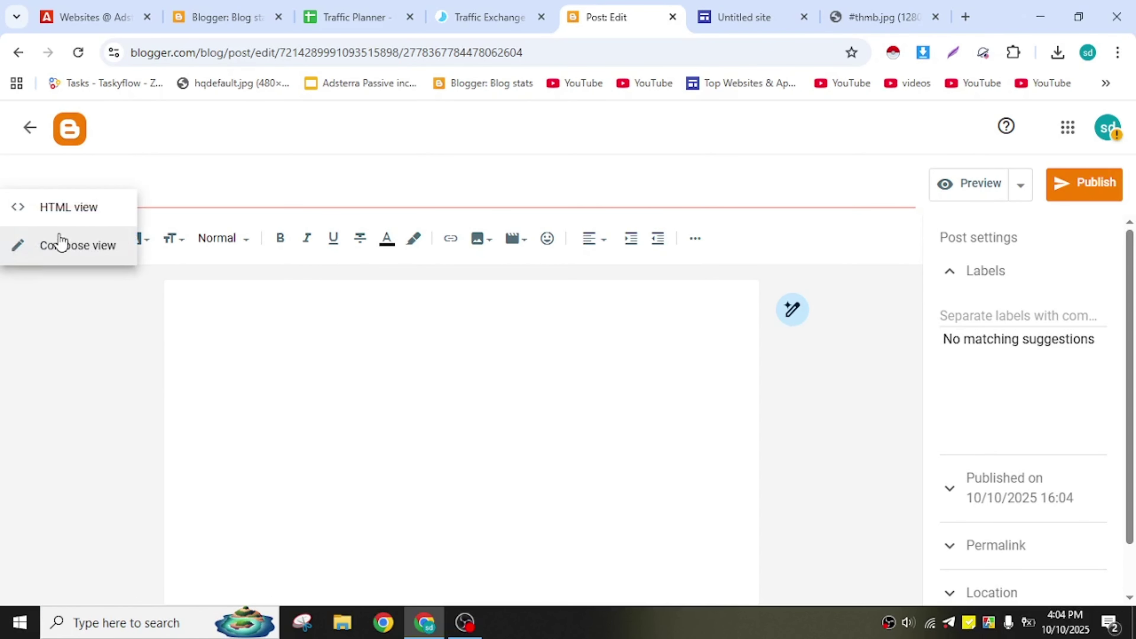
click(46, 251)
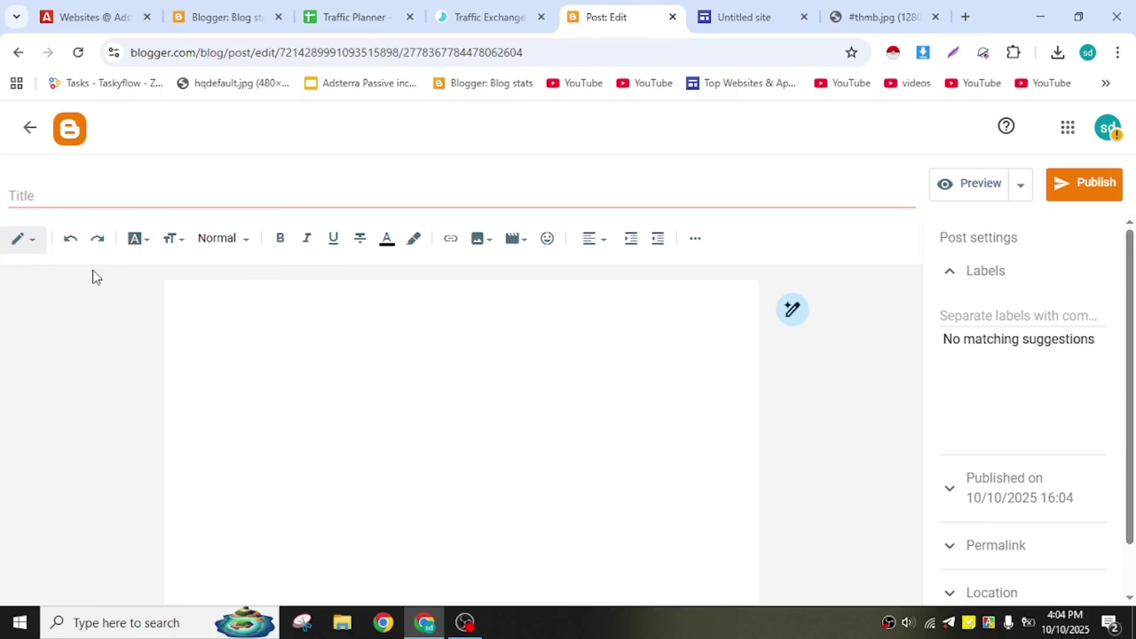
Insert #thmb.jpg from the recent downloads into the post body and enlarge it.
click(1057, 53)
drag(901, 128, 505, 338)
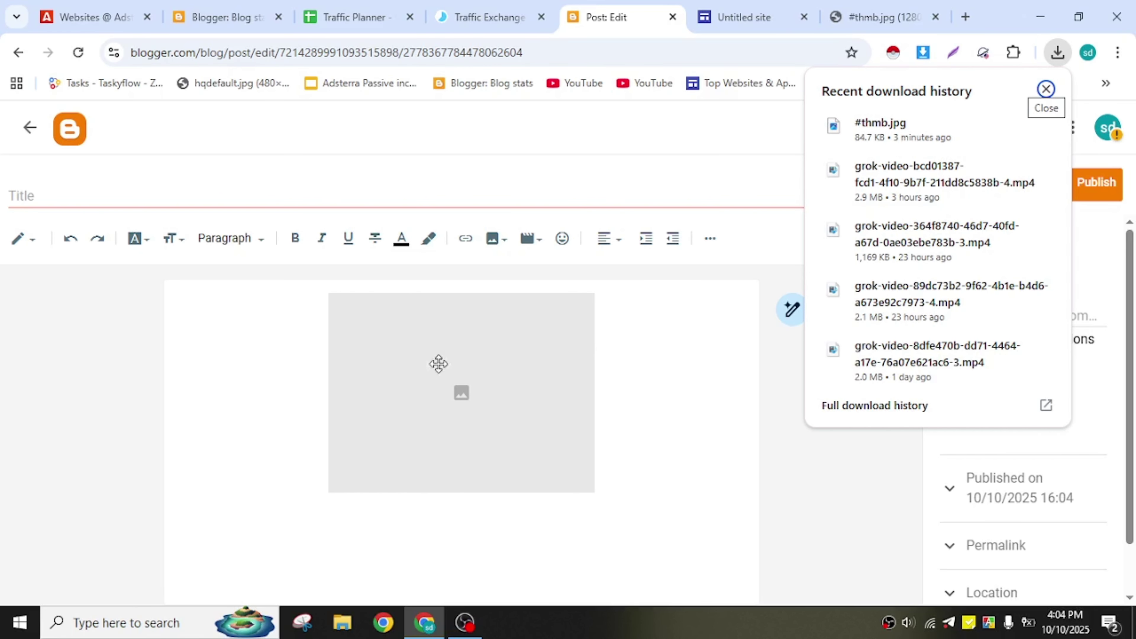
click(624, 386)
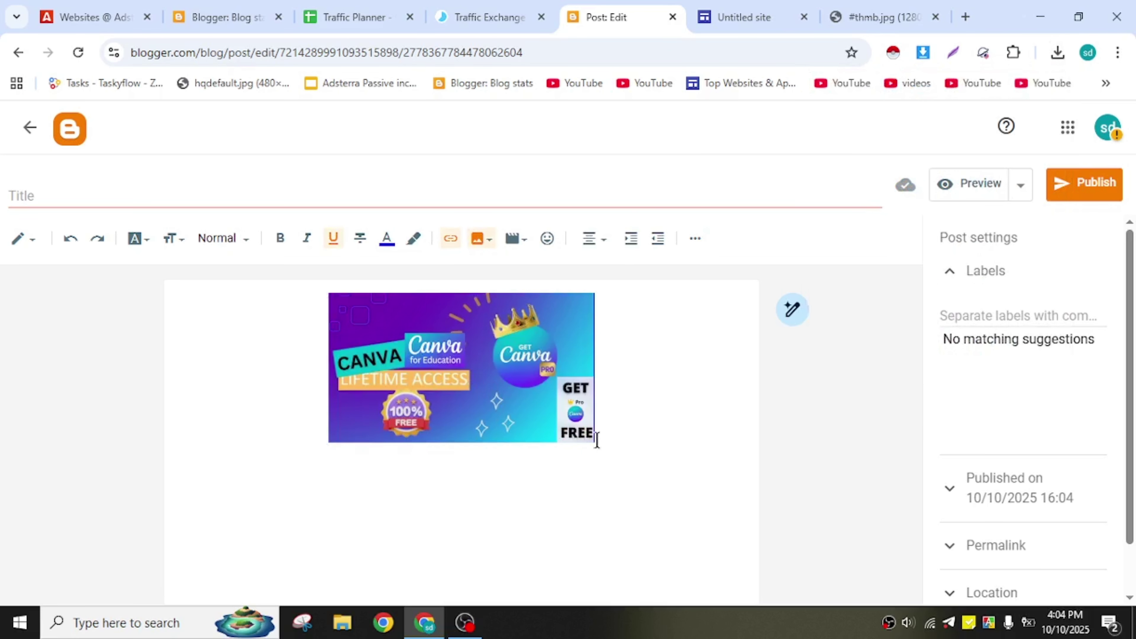
click(575, 435)
drag(595, 443, 699, 562)
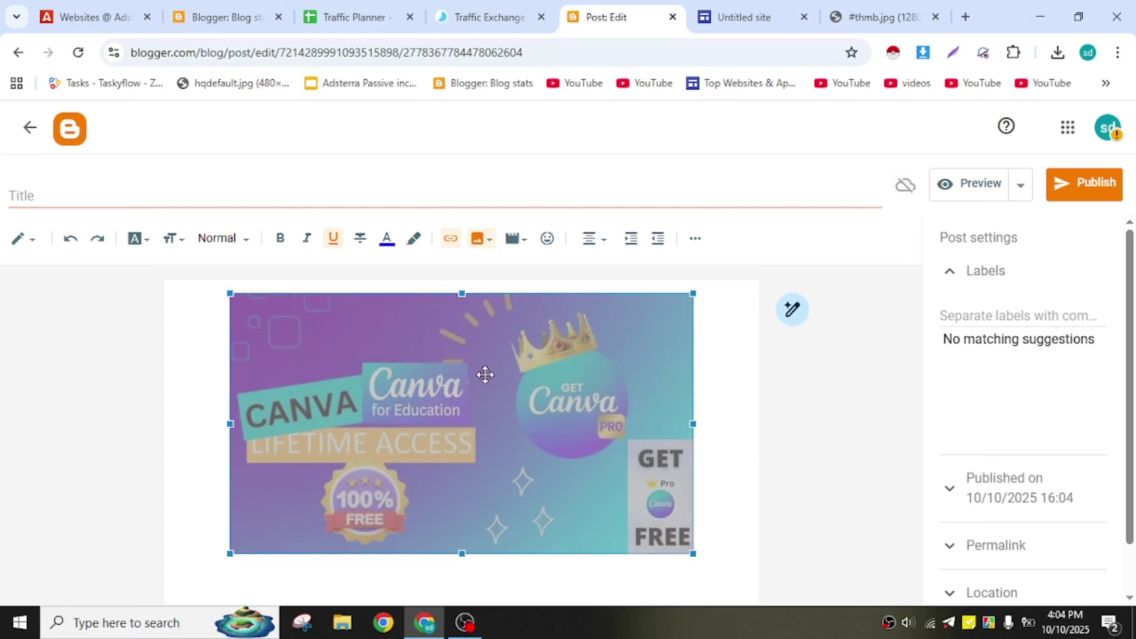
click(717, 406)
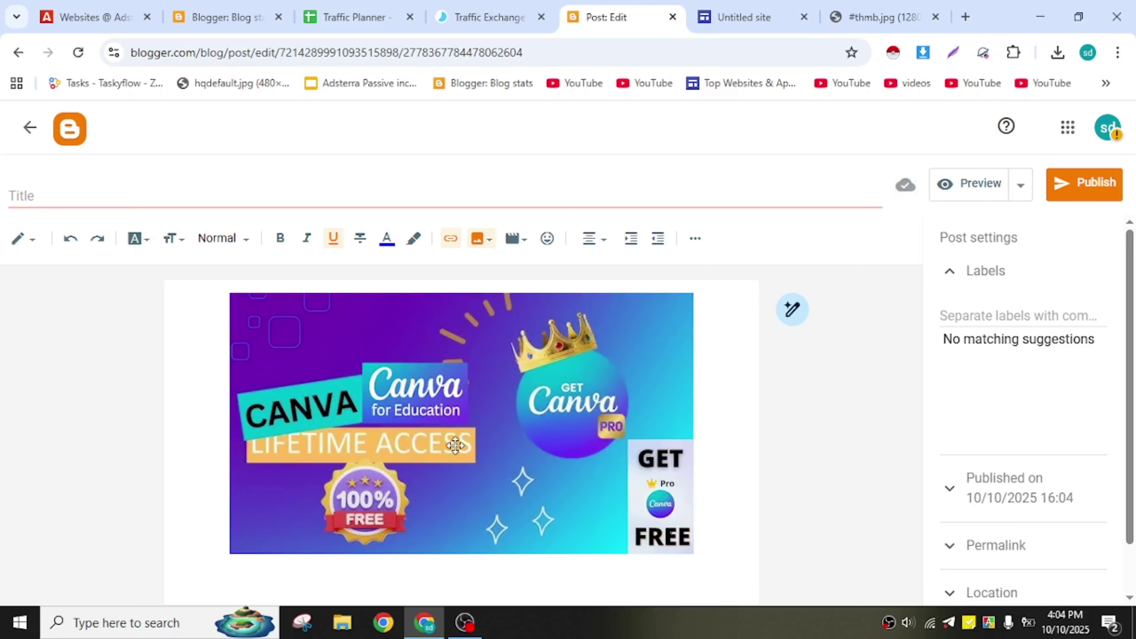
click(183, 202)
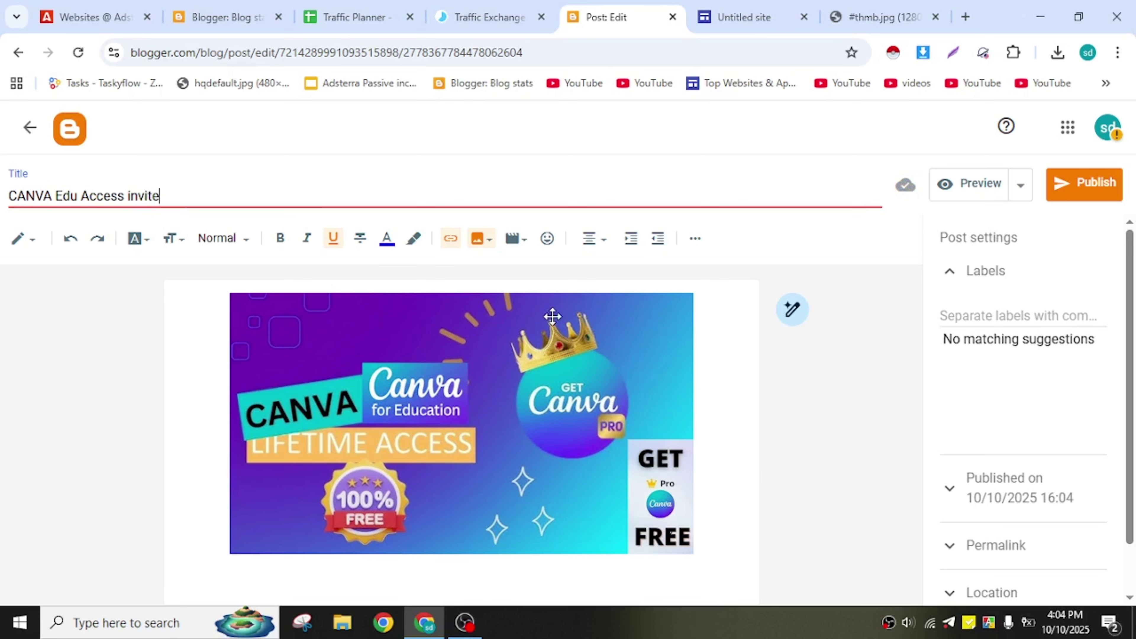
click(649, 317)
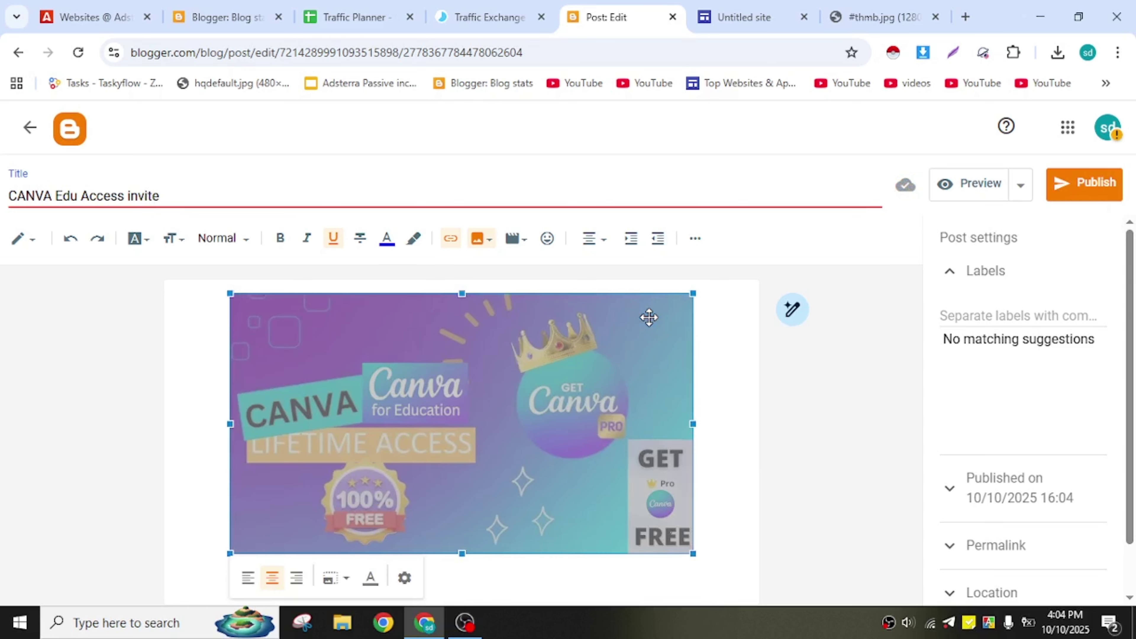
click(450, 238)
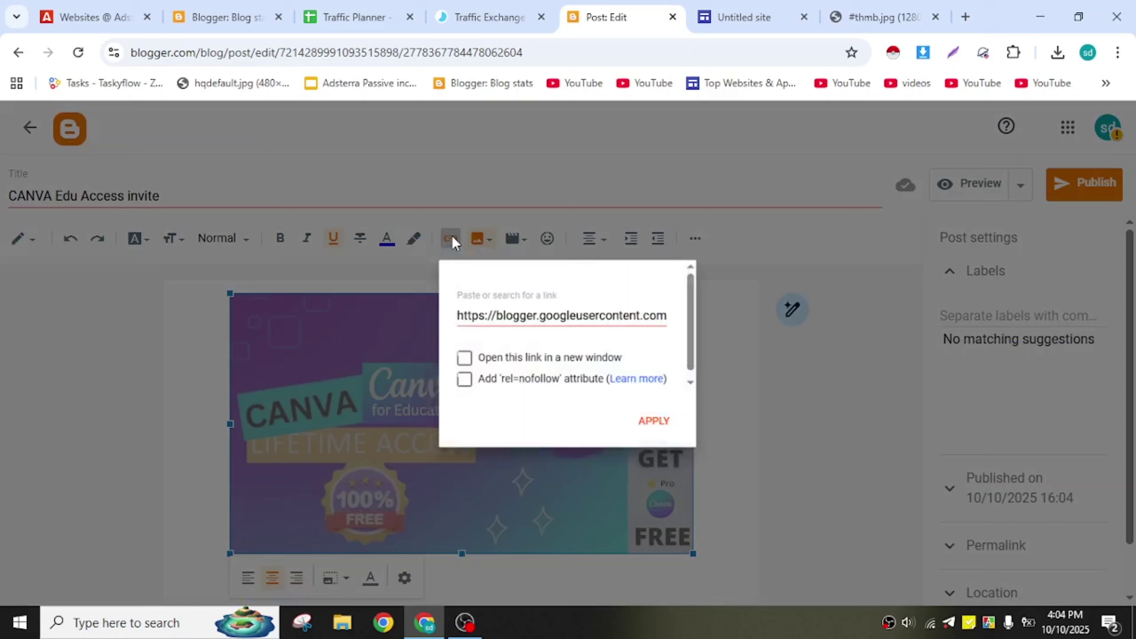
triple_click(535, 317)
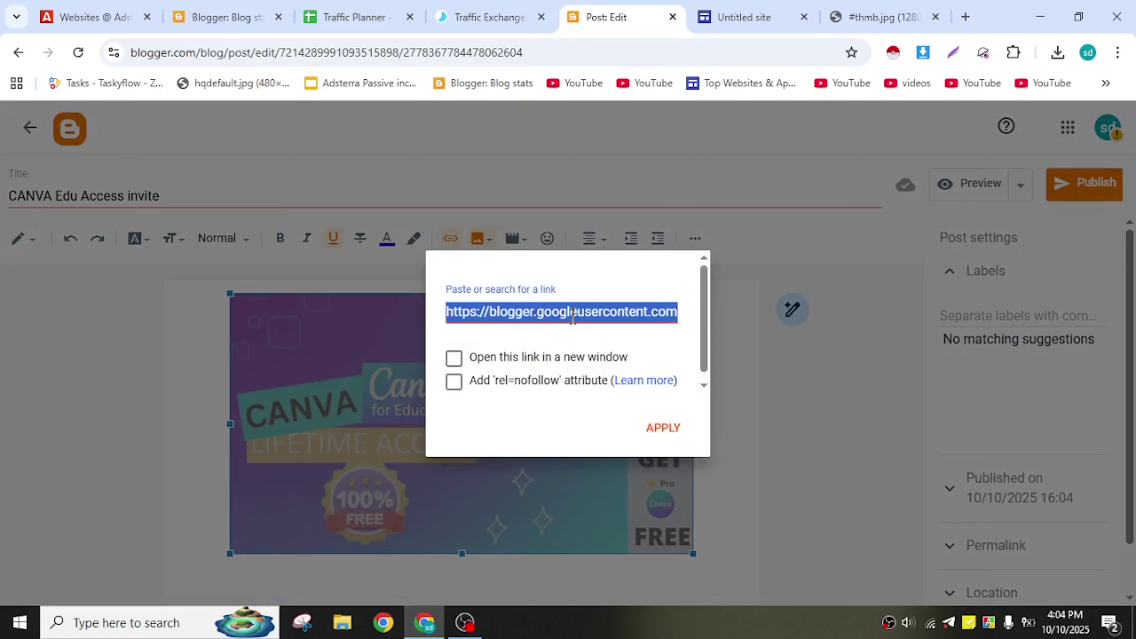
key(super+v)
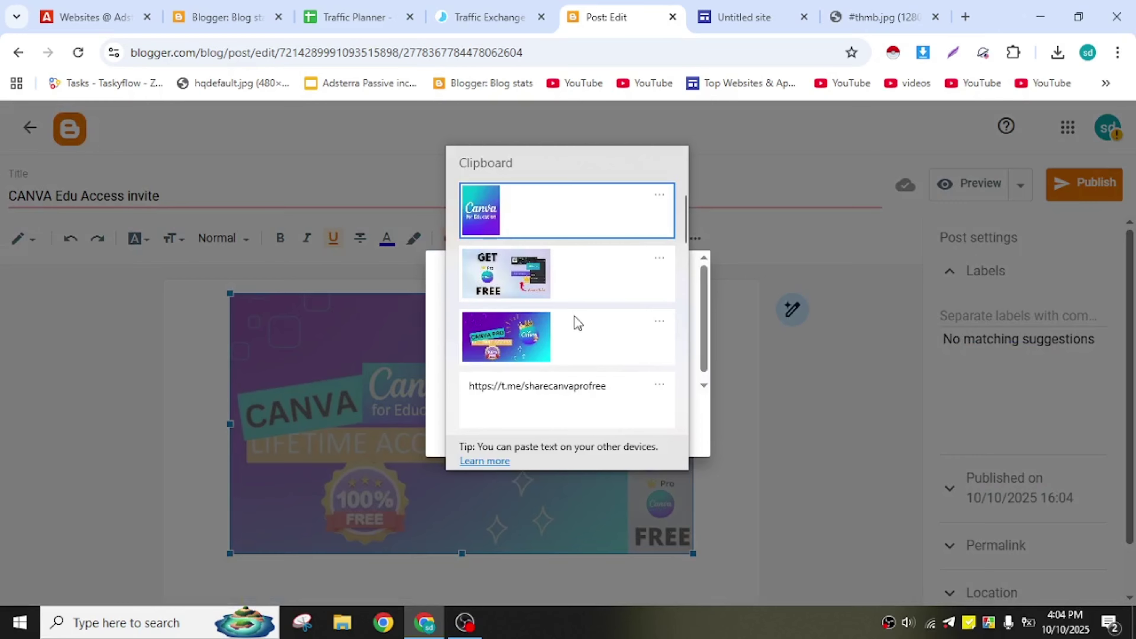
click(569, 398)
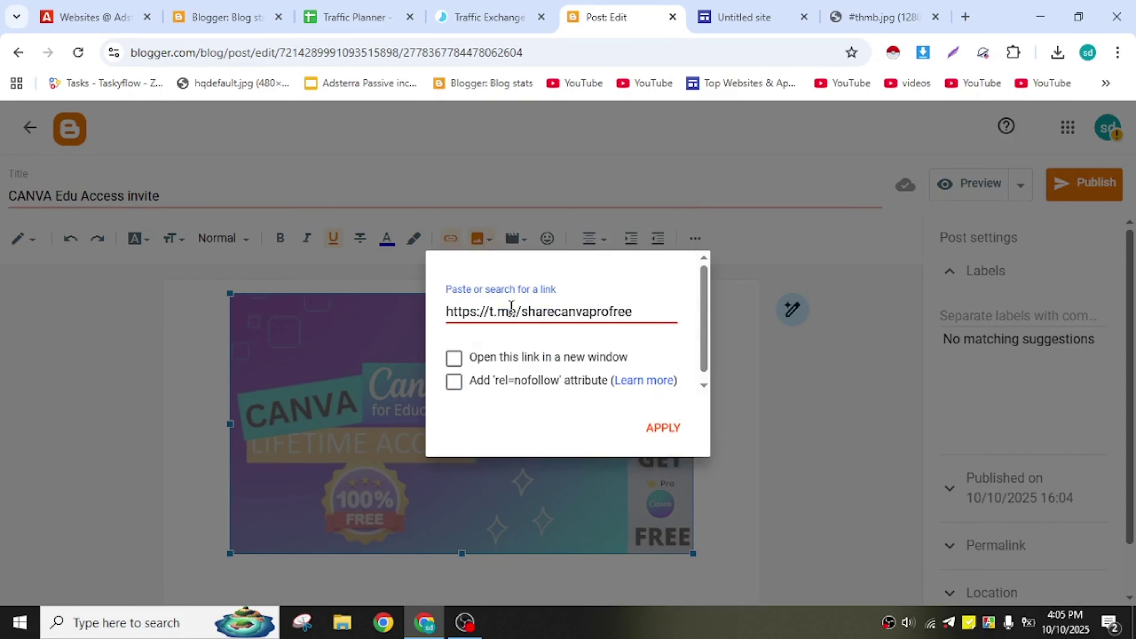
click(654, 427)
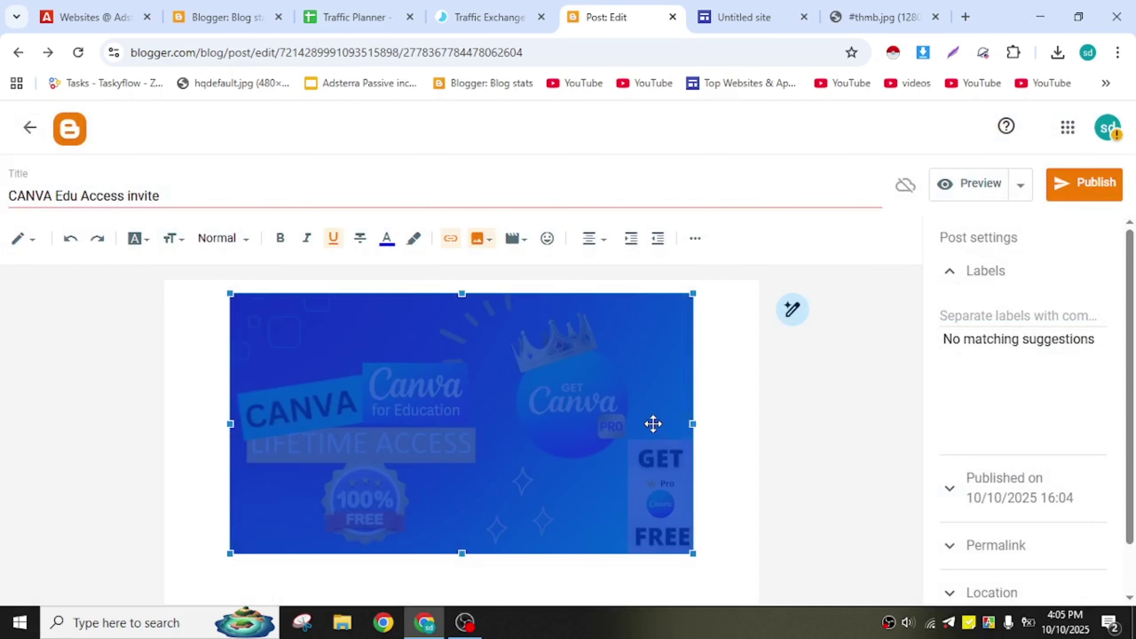
Publish the "CANVA Edu Access invite" post to the blog and confirm the publication.
click(721, 425)
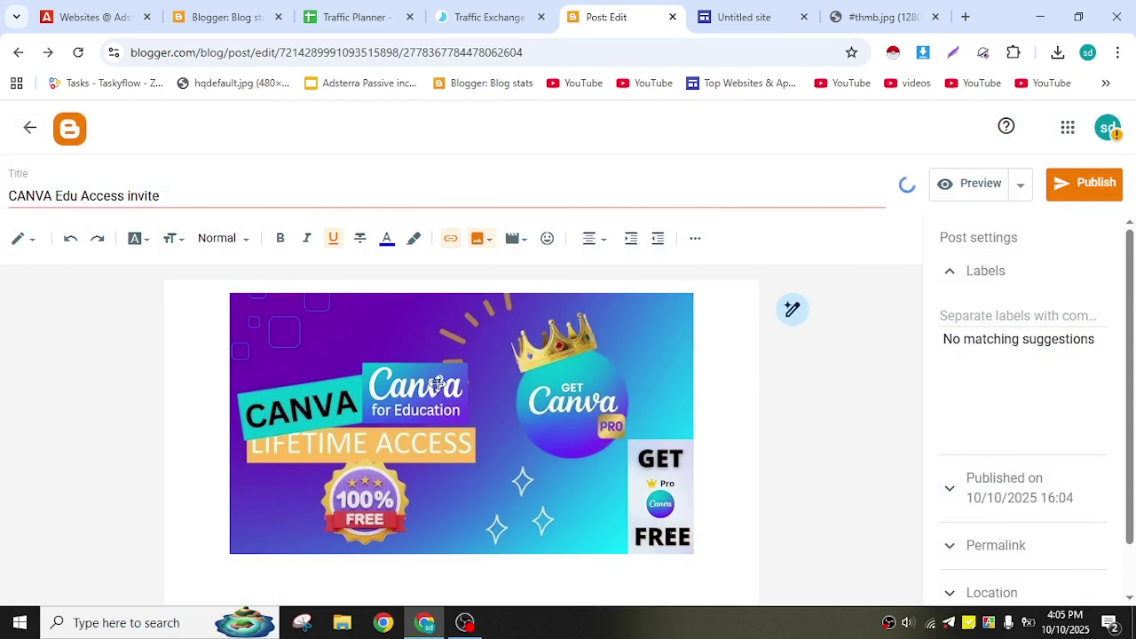
click(1093, 191)
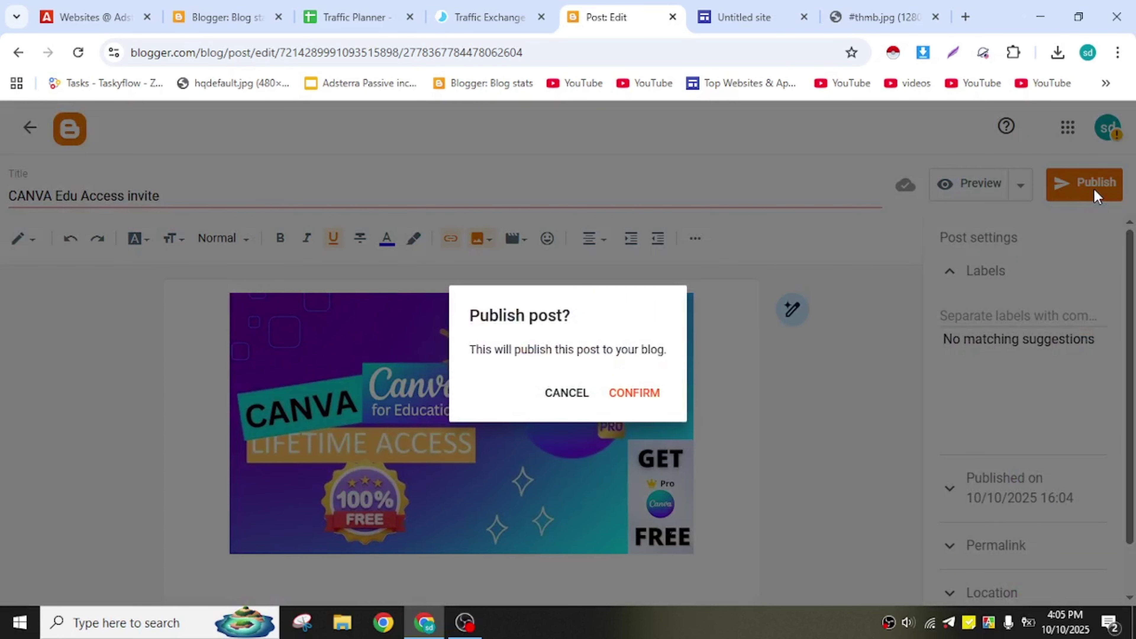
click(661, 393)
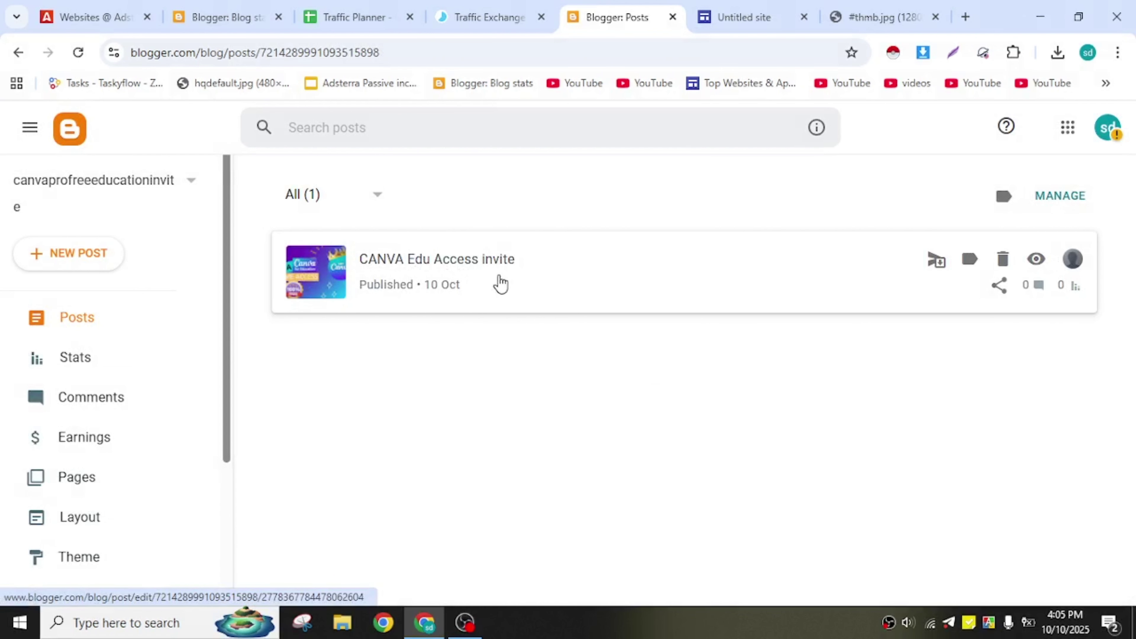
View the published post and test its image link to the Telegram channel page, declining to open Telegram Desktop.
click(1036, 261)
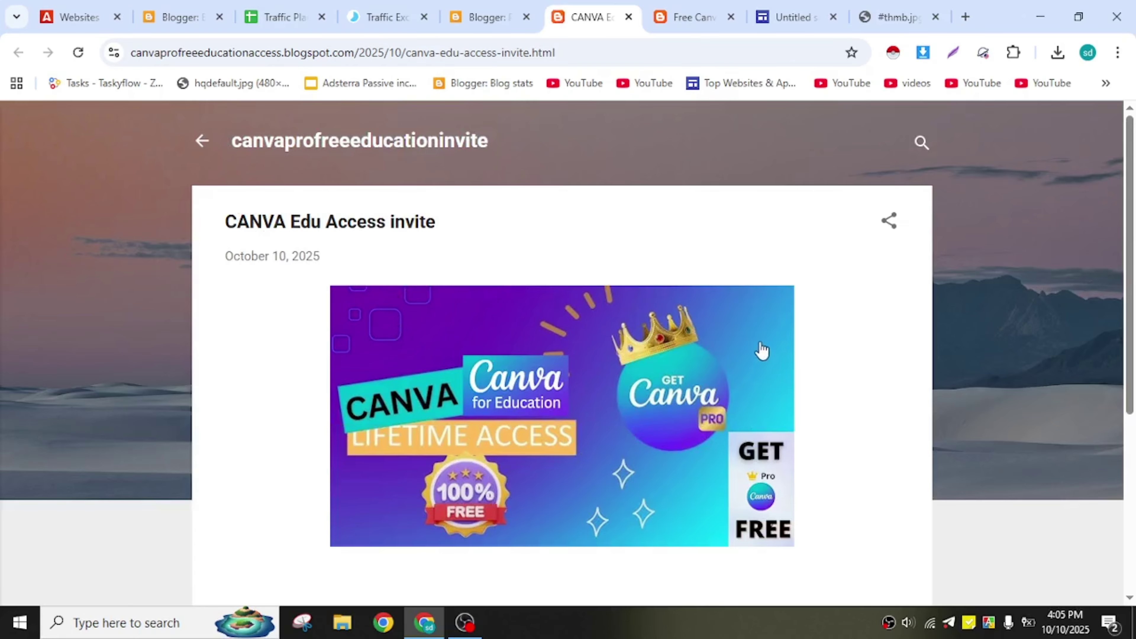
click(515, 396)
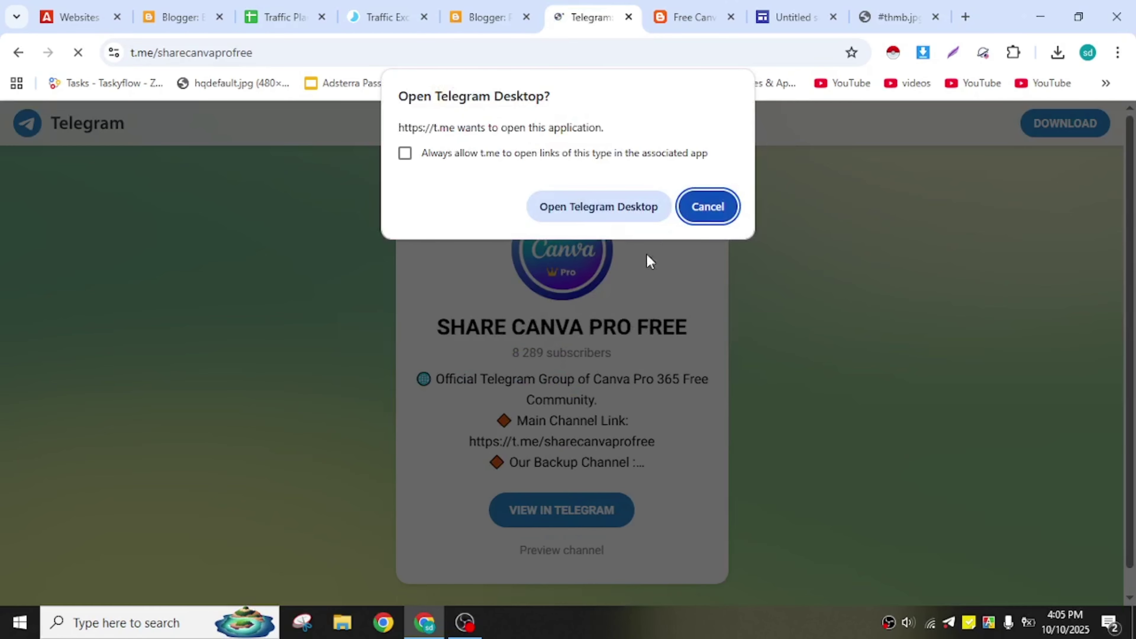
click(710, 207)
drag(440, 327, 712, 469)
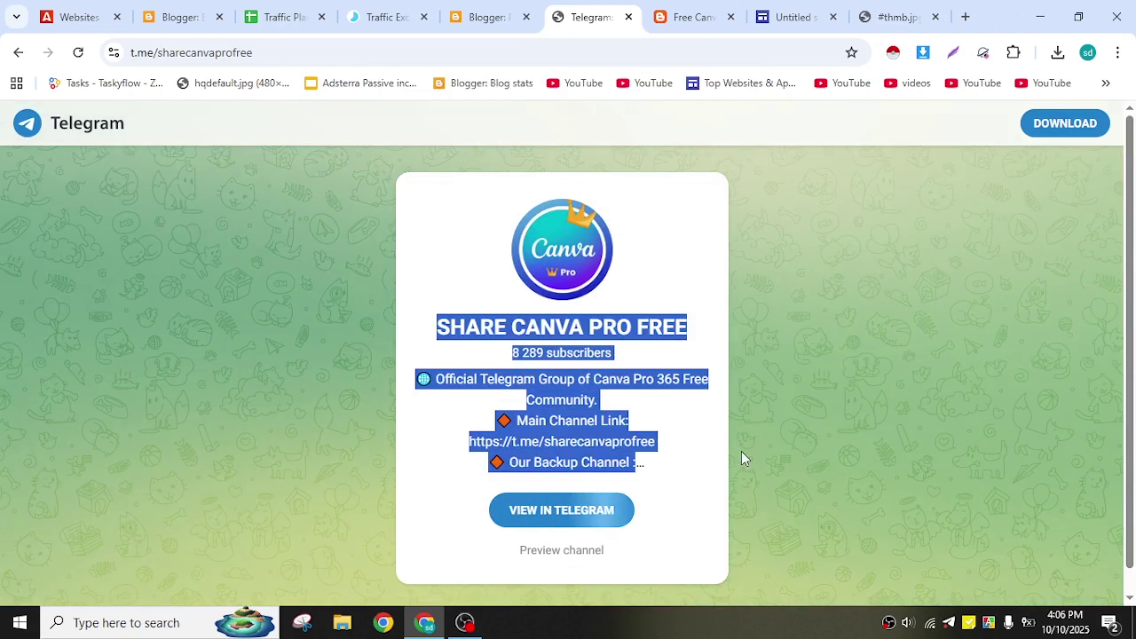
Copy the published post's address from the Blogger post list and apply it as the link of the image on the Google Sites page.
click(497, 14)
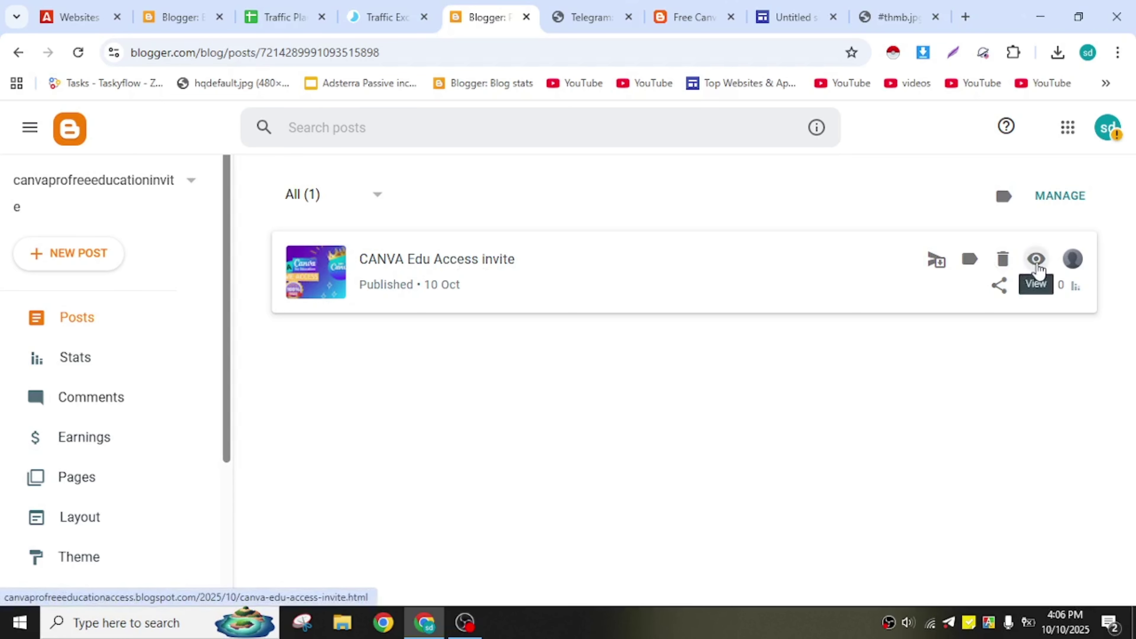
right_click(1038, 266)
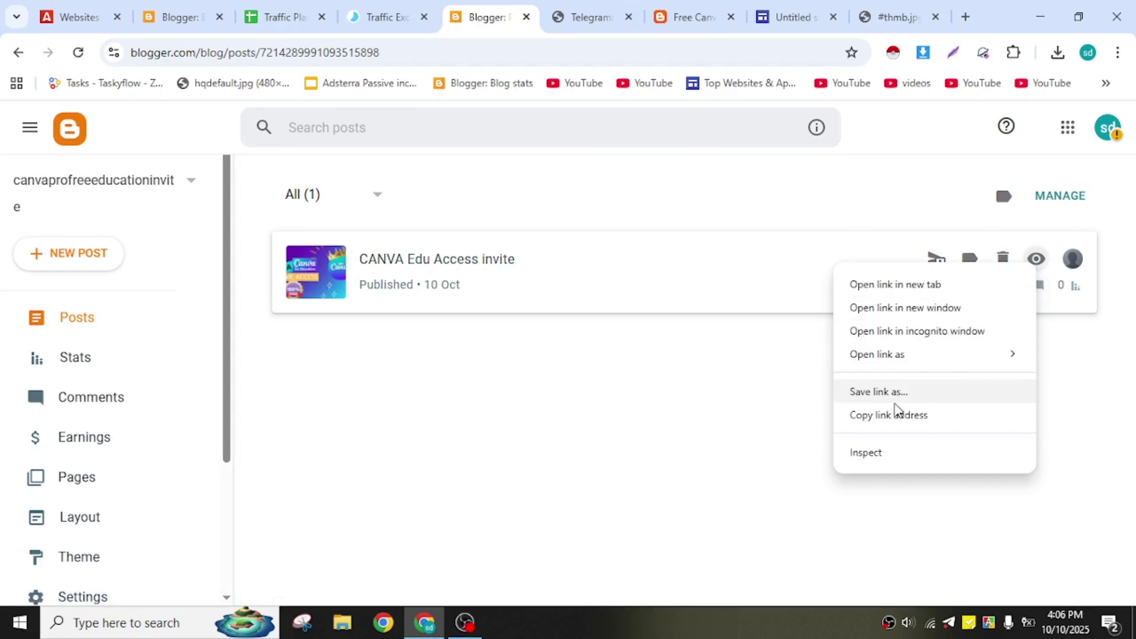
click(892, 415)
click(826, 12)
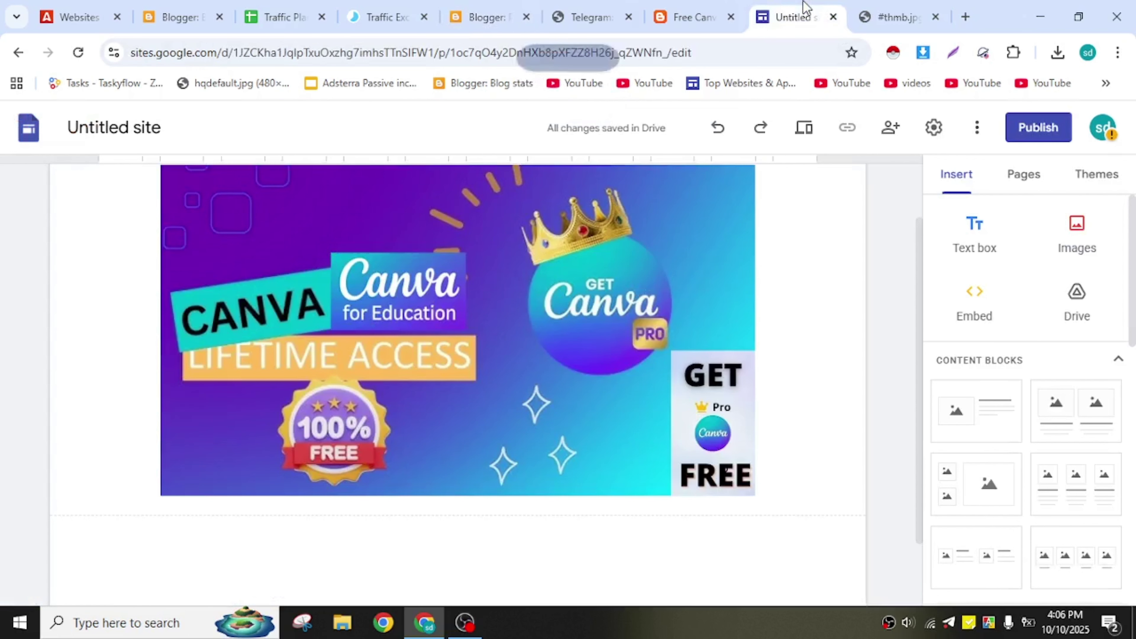
click(390, 262)
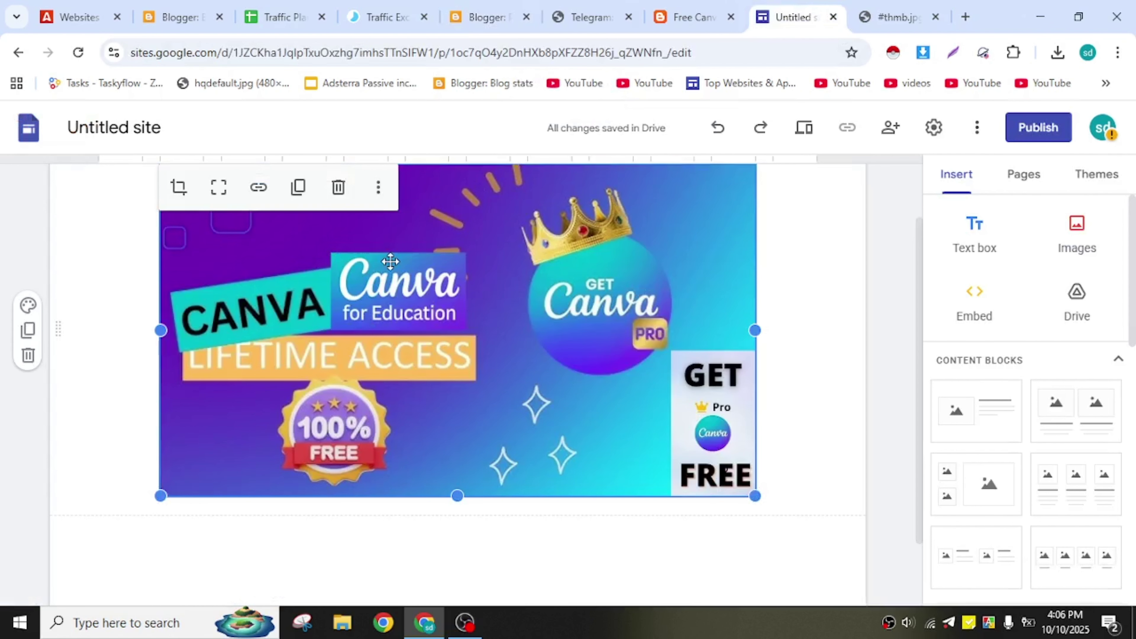
click(259, 187)
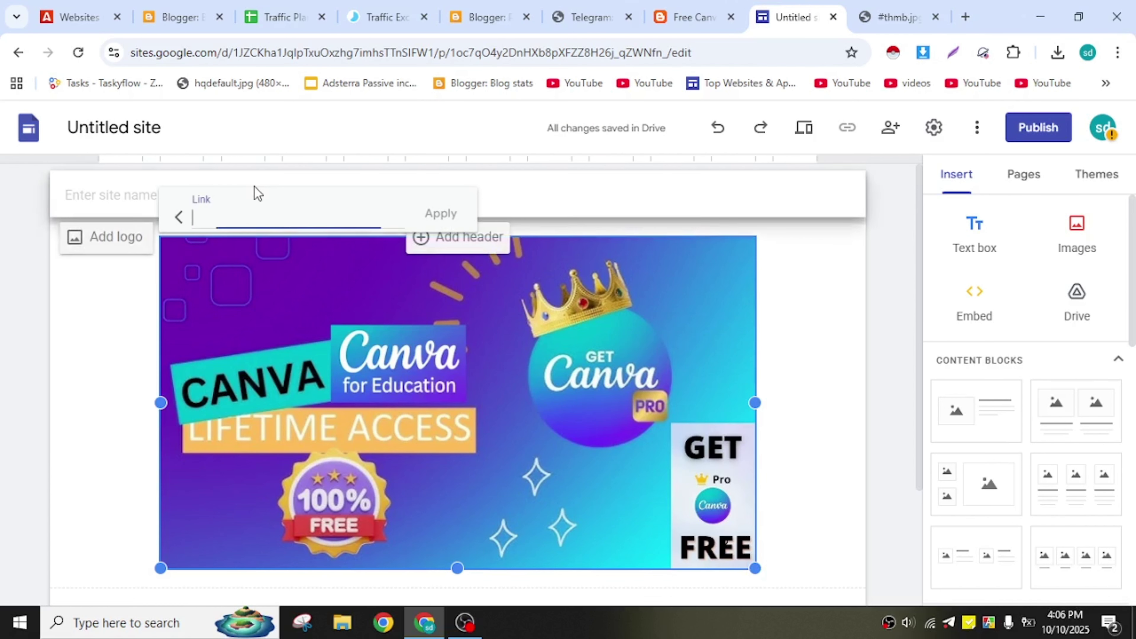
right_click(255, 214)
click(297, 416)
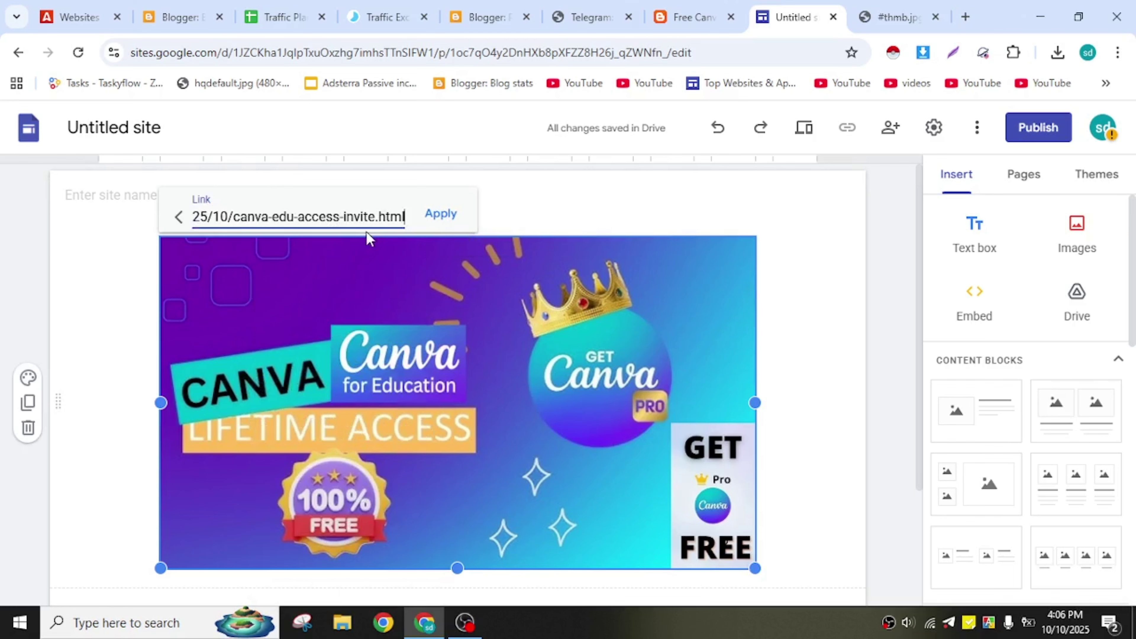
click(441, 213)
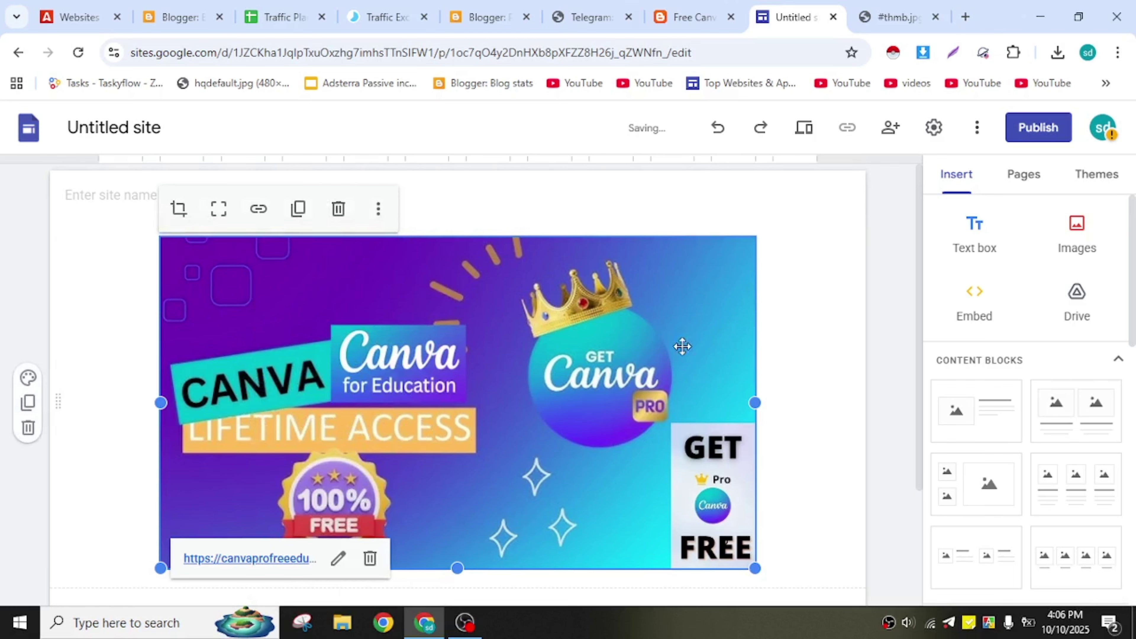
click(888, 321)
click(470, 352)
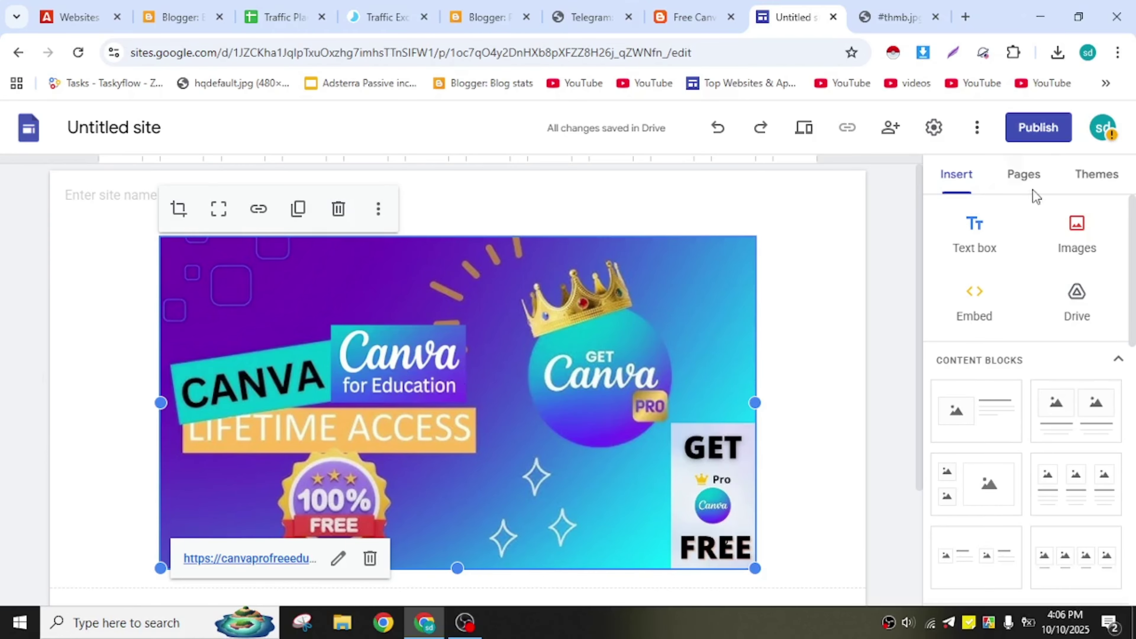
Publish the site to the web with the web address canva-edu-access.
click(1035, 130)
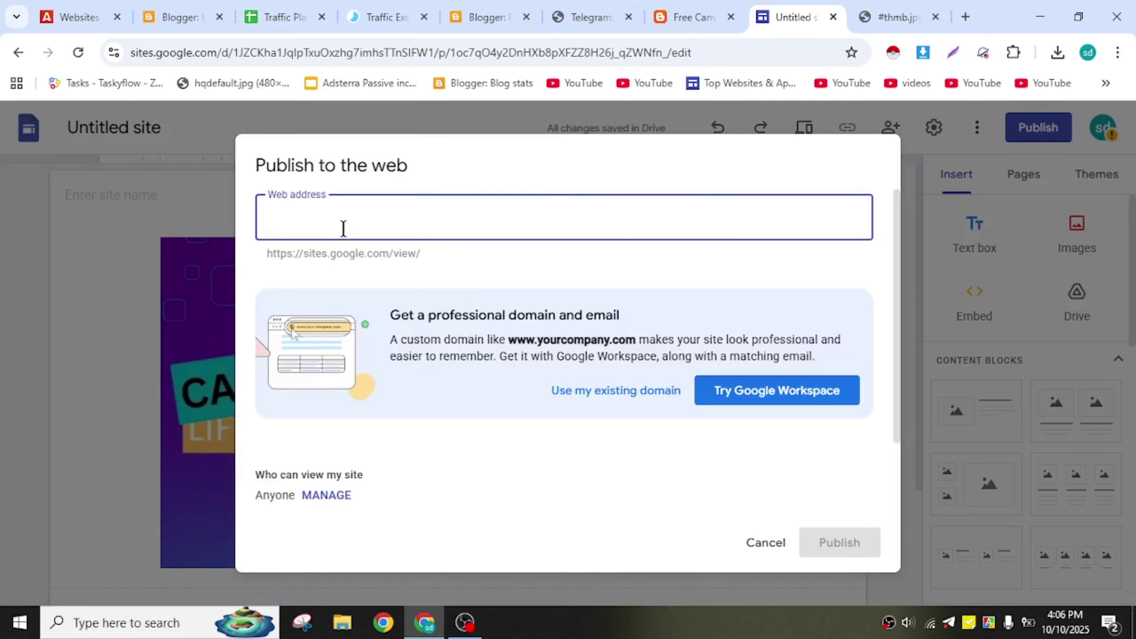
text(can)
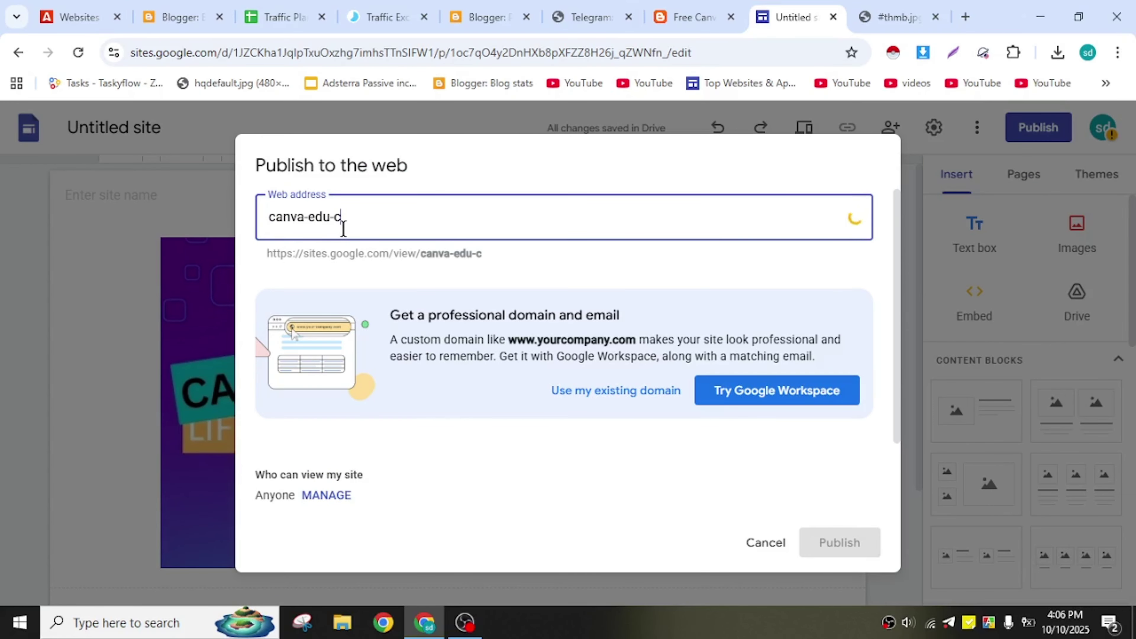
text(va-edu-access)
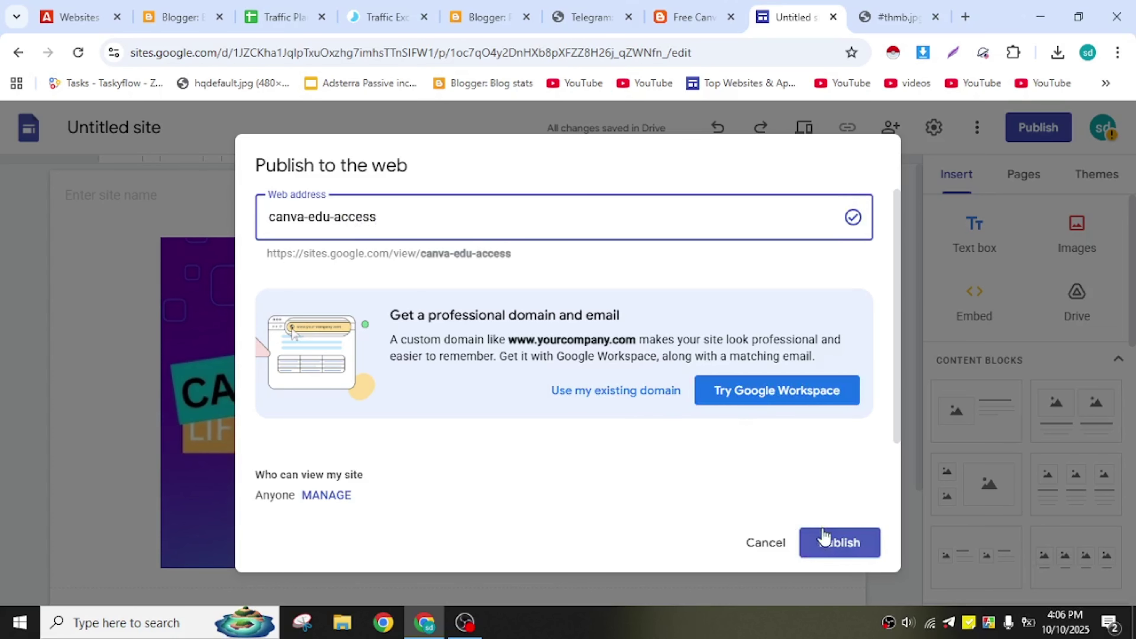
click(833, 545)
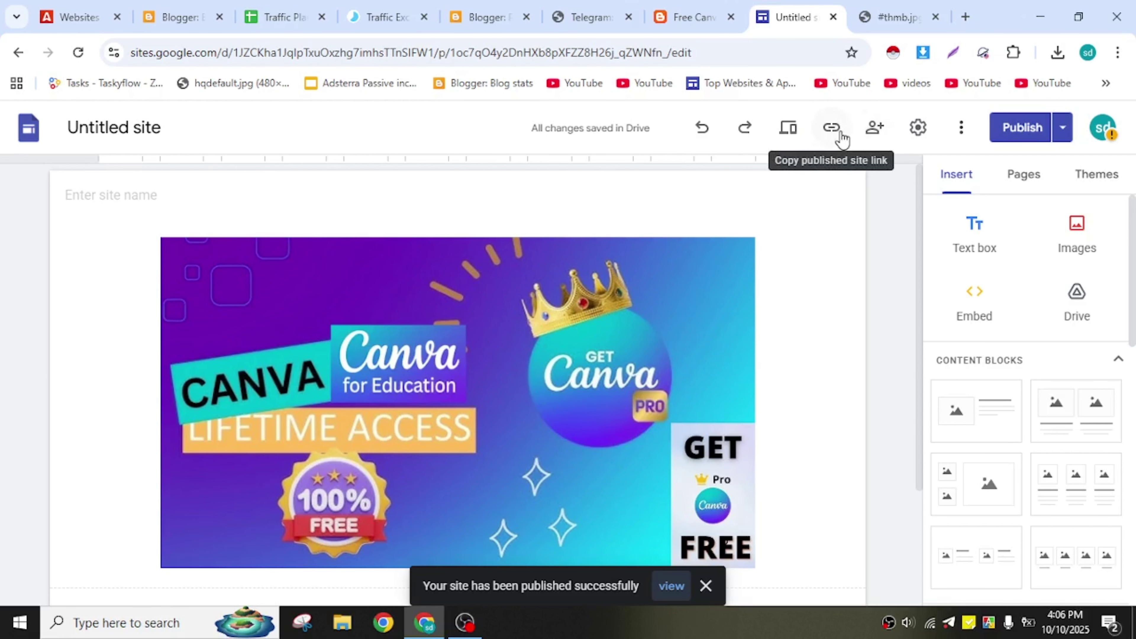
Copy the published site's link and open it in a new Incognito window.
right_click(840, 130)
click(830, 130)
click(832, 128)
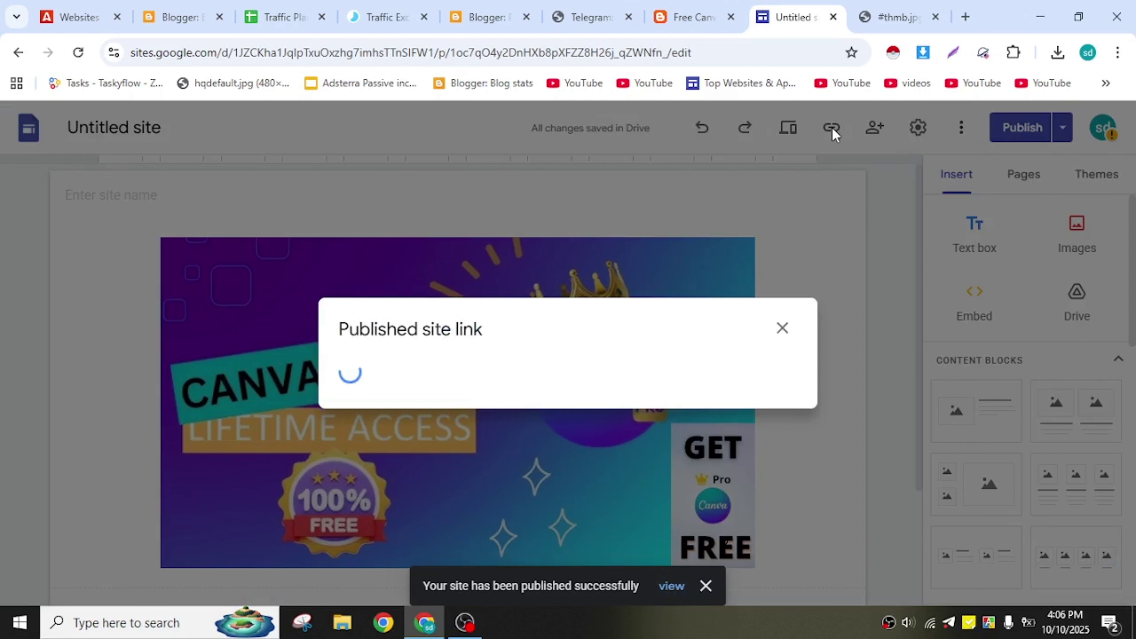
click(759, 371)
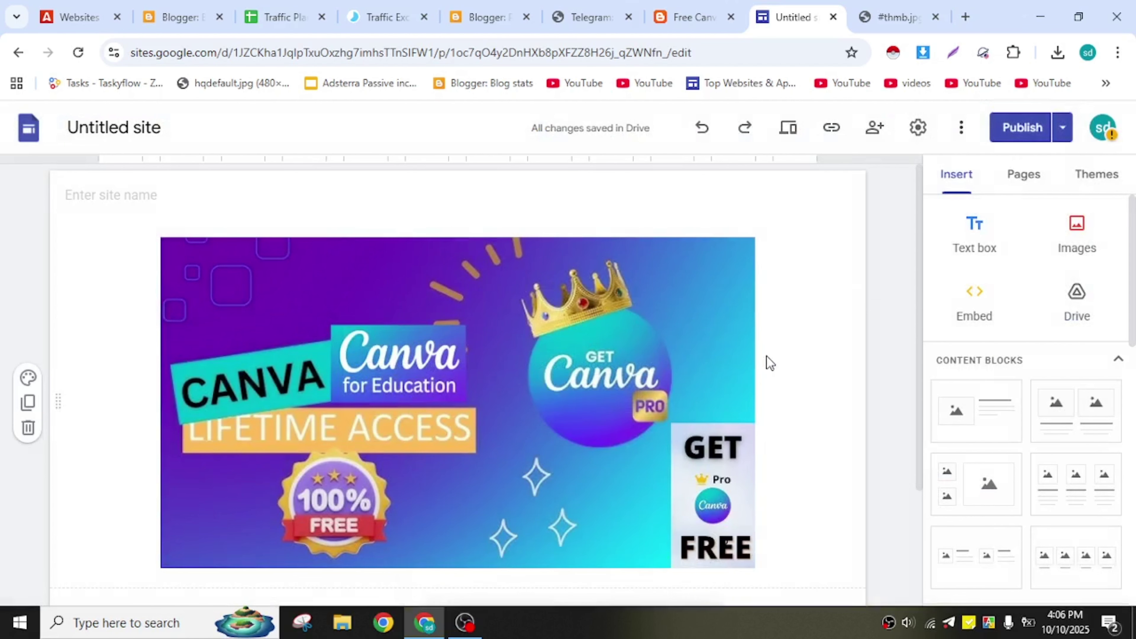
click(1118, 53)
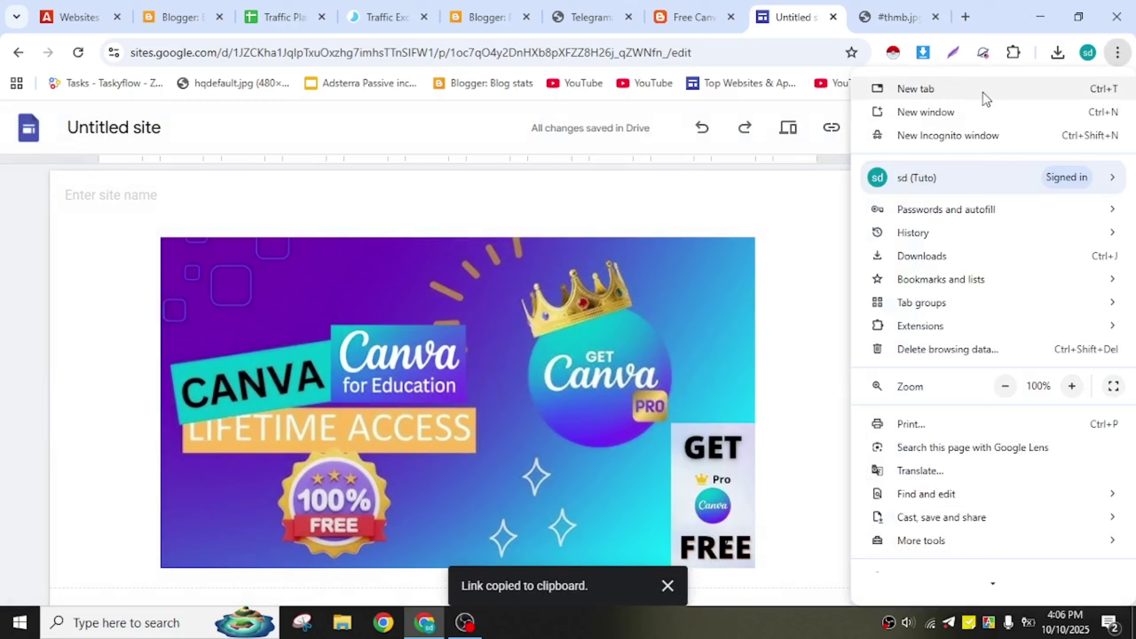
click(926, 135)
right_click(258, 48)
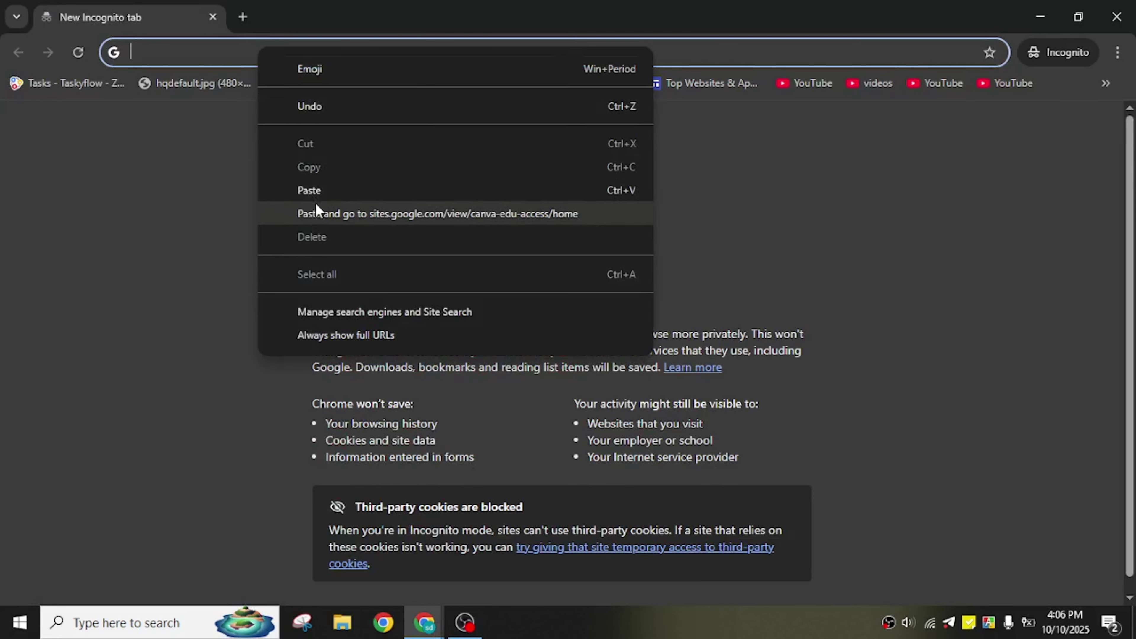
click(316, 213)
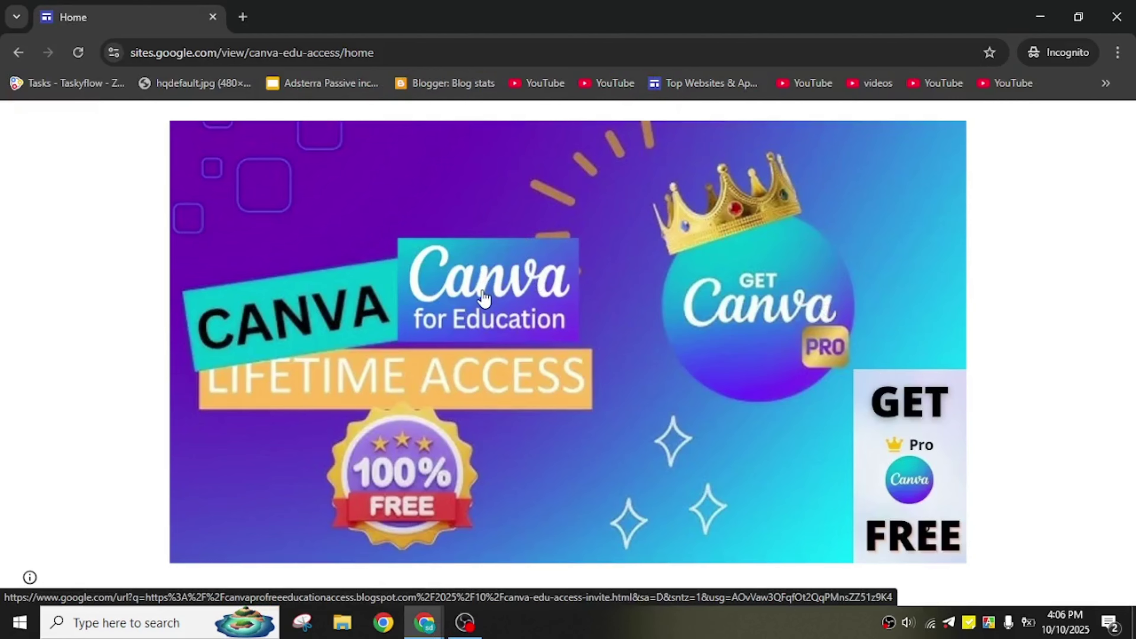
Test the image links from the published site through the blog post to the Telegram channel, and close the Incognito window.
click(551, 282)
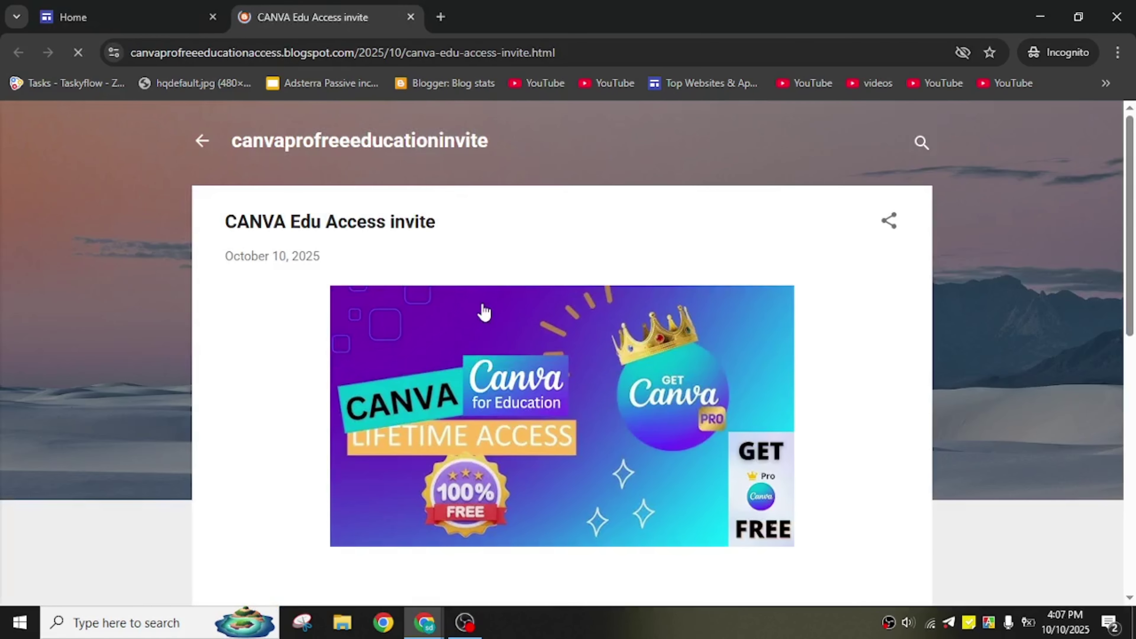
click(493, 323)
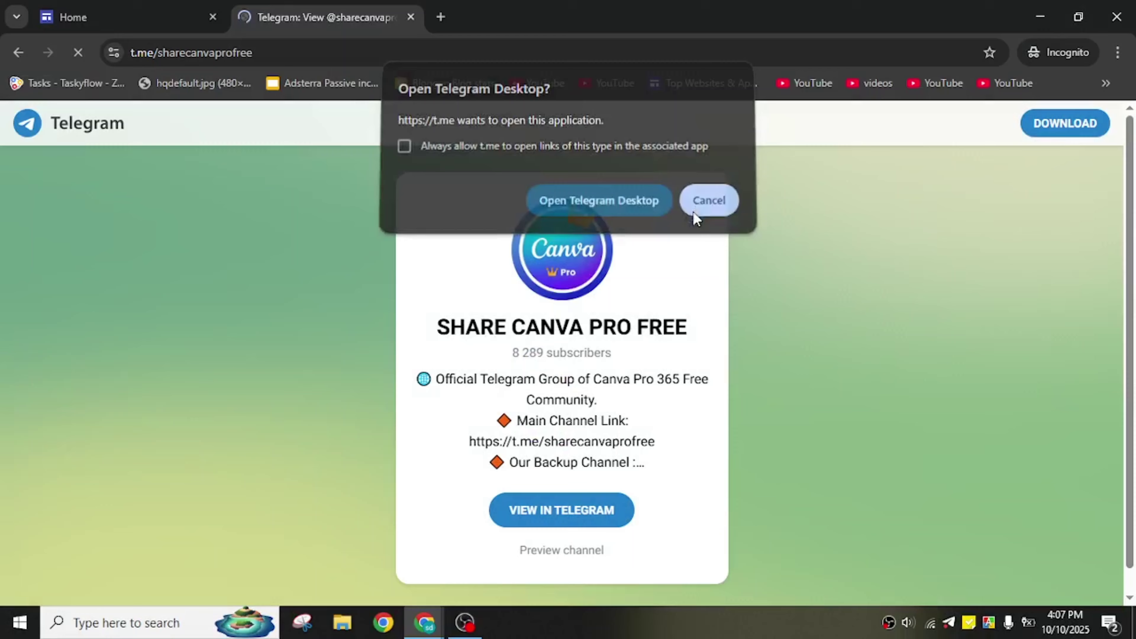
click(693, 211)
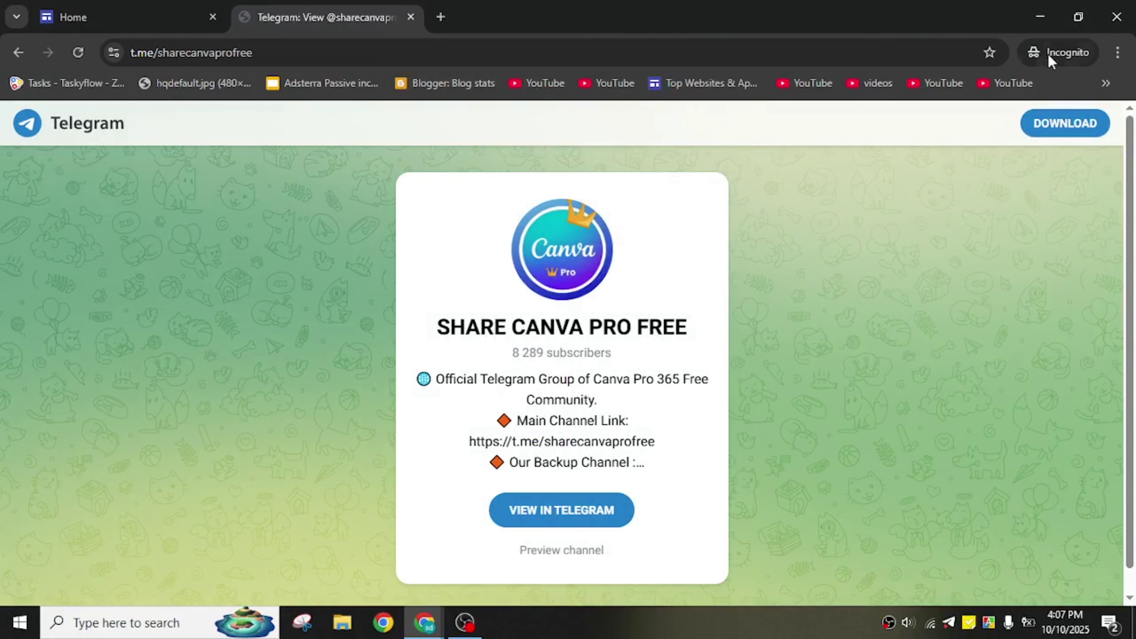
click(1125, 21)
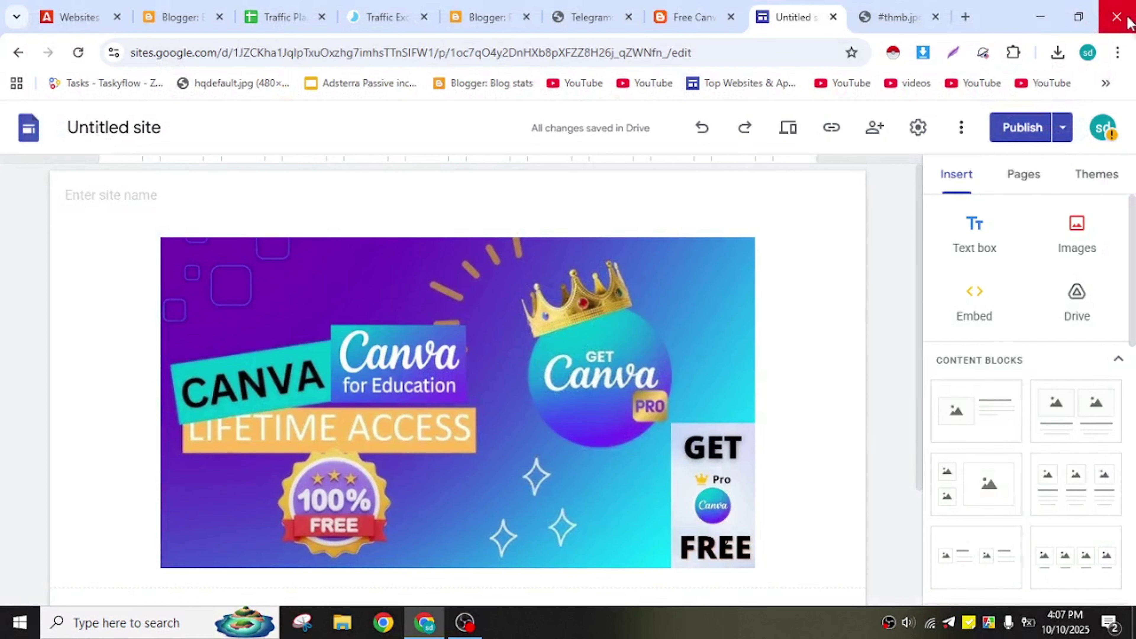
Look over the Hit4Hit Traffic Exchange page, the site editor, the Blogger post list and the blog's open Canva Pro page.
click(401, 27)
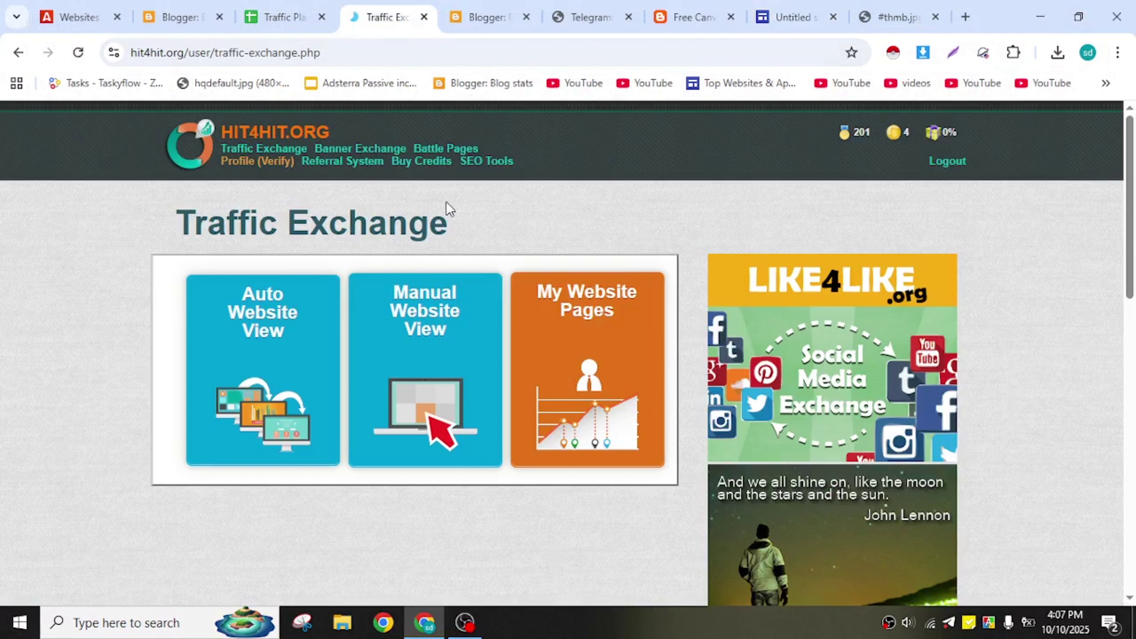
click(801, 24)
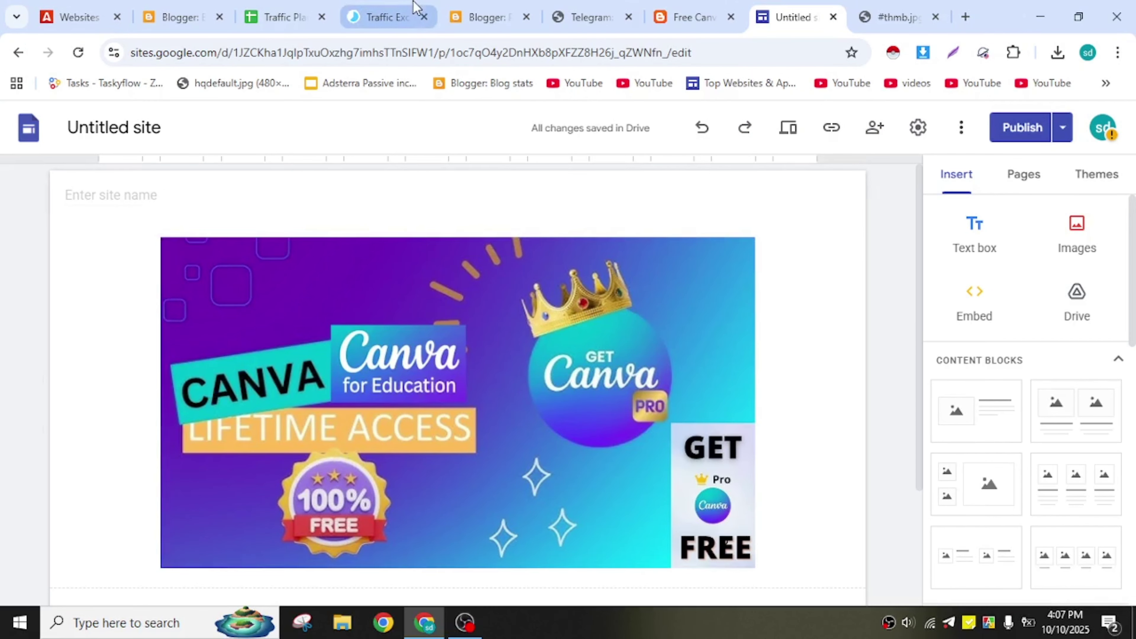
click(398, 13)
click(787, 20)
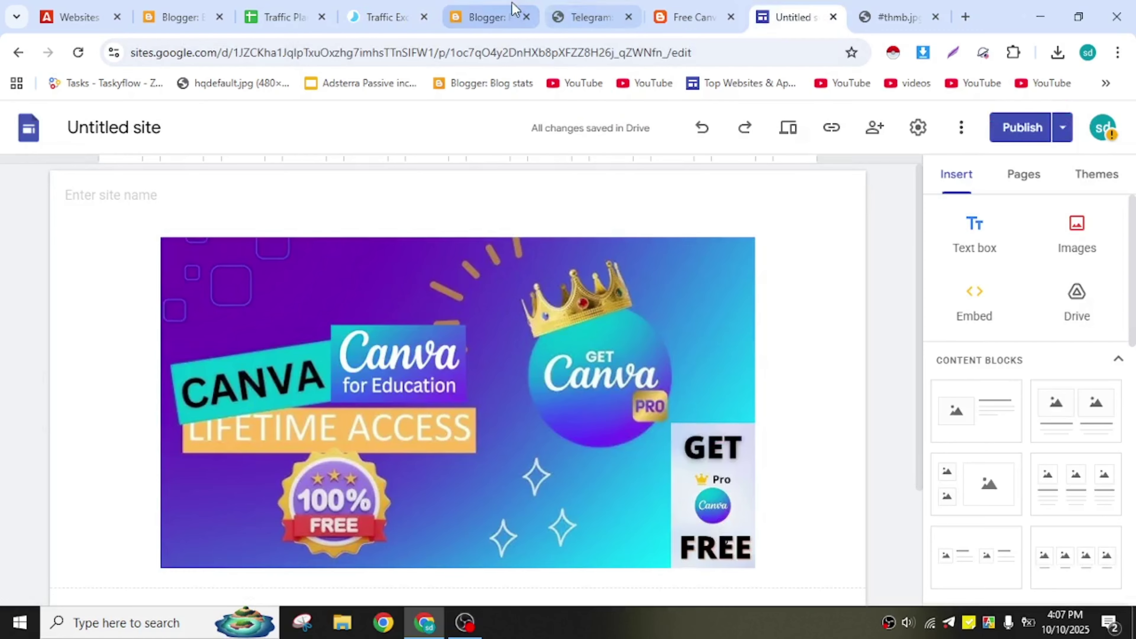
click(492, 14)
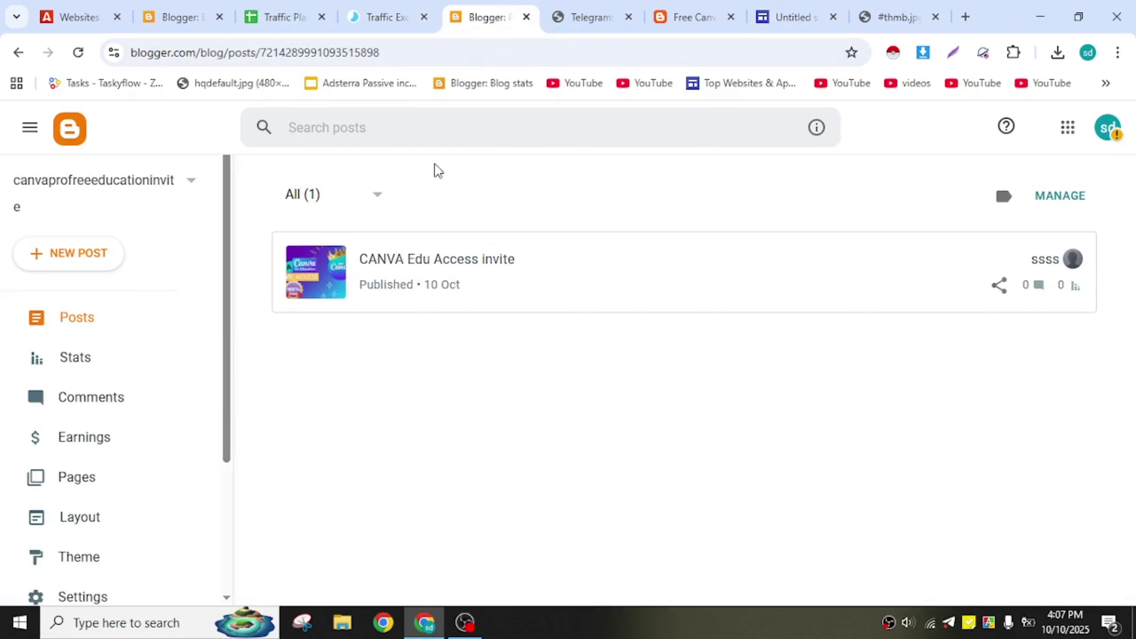
click(689, 13)
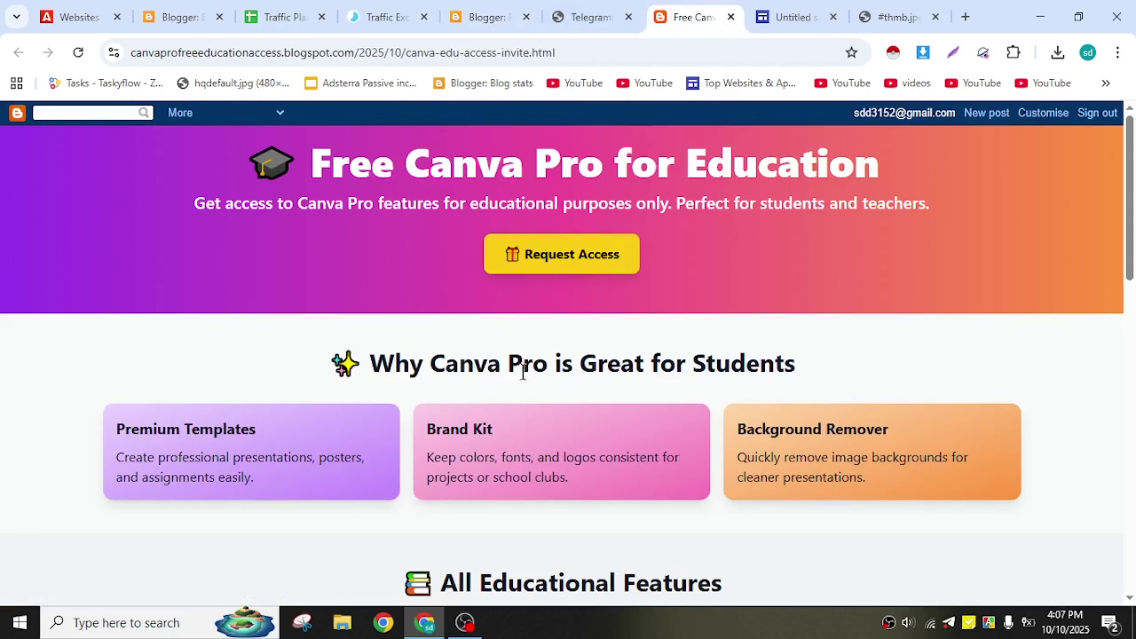
View the published CANVA Edu Access invite post, and look over the Adsterra Websites page, the Hit4Hit Traffic Exchange page and the site editor.
click(490, 17)
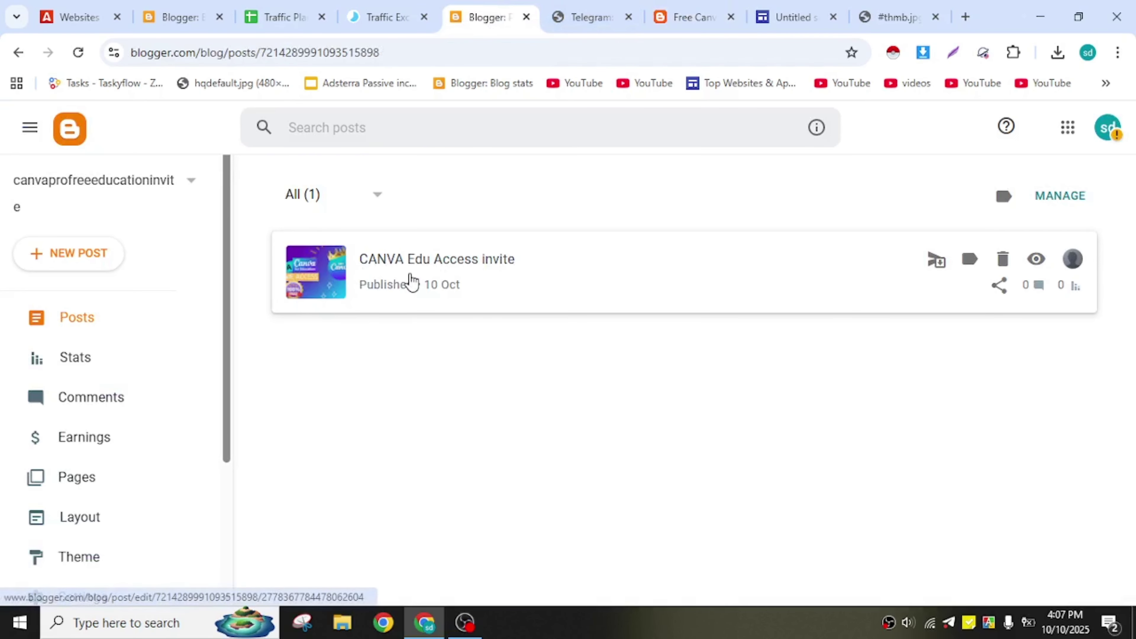
click(1041, 267)
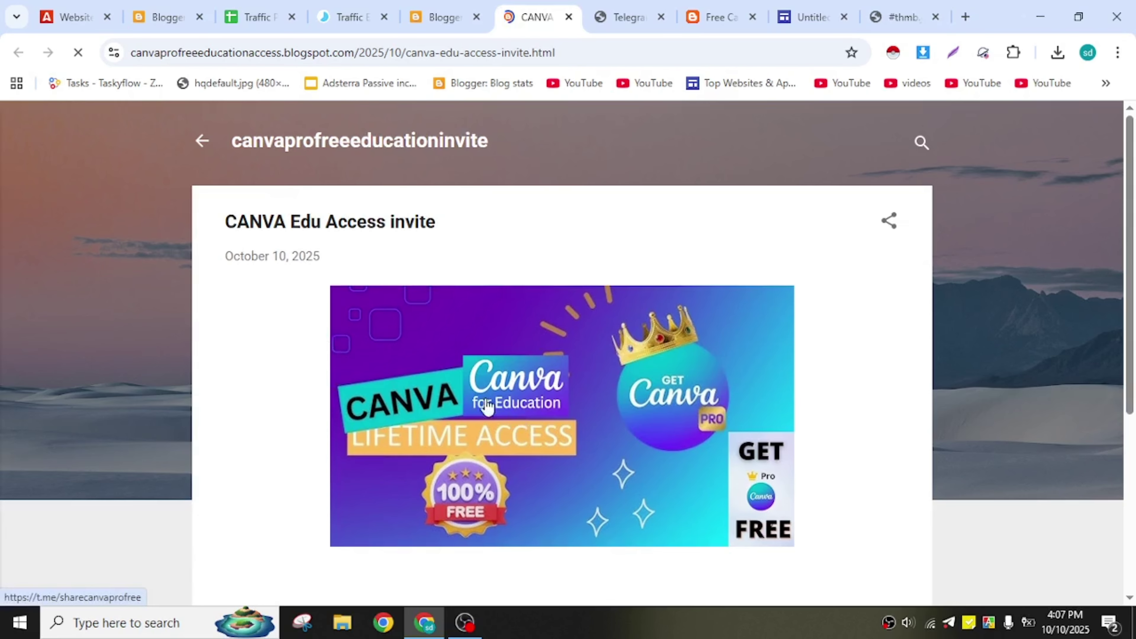
click(73, 17)
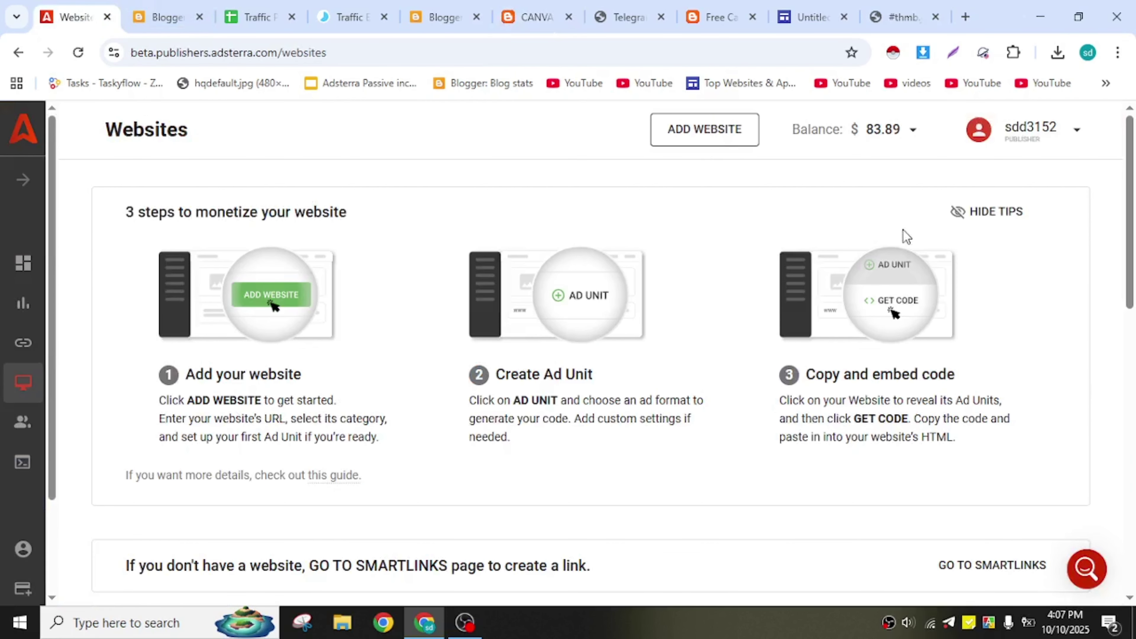
click(351, 16)
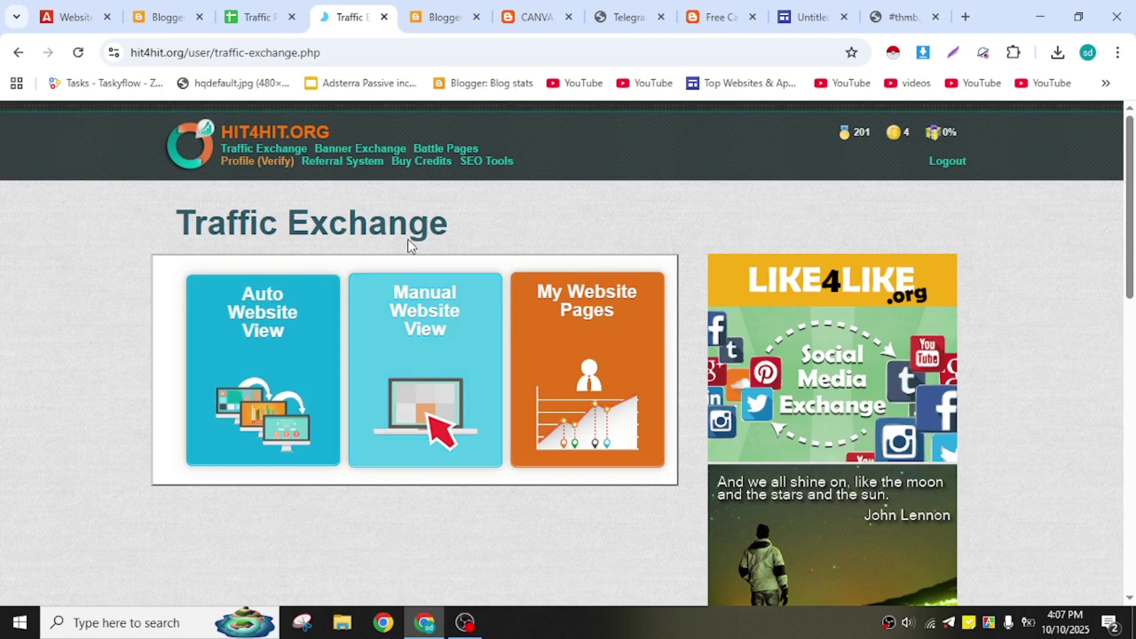
click(89, 11)
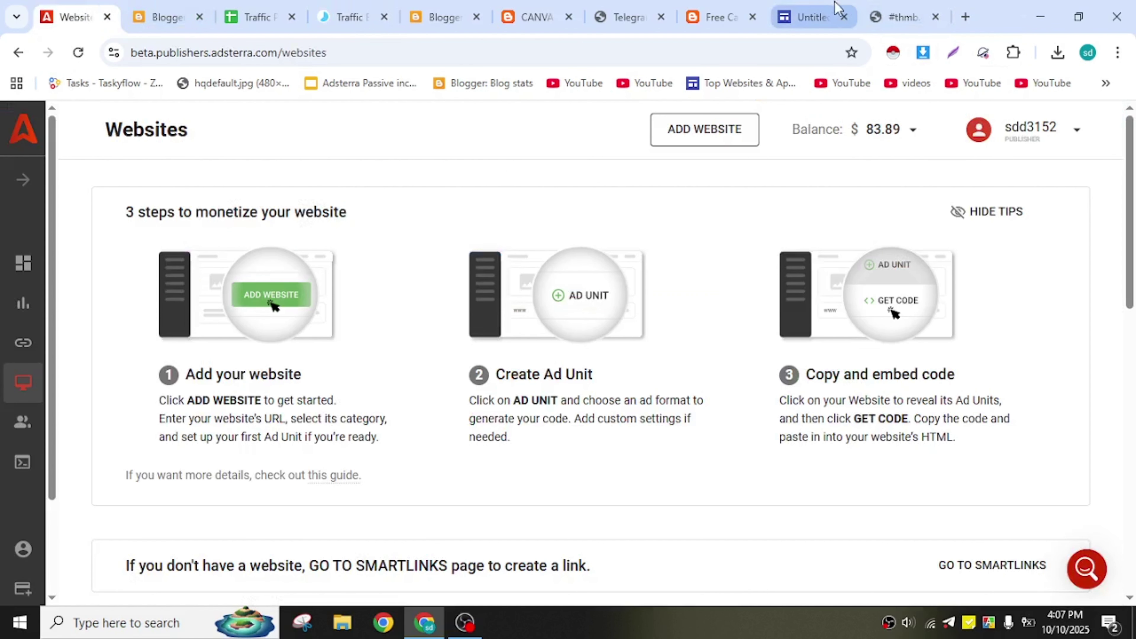
click(819, 7)
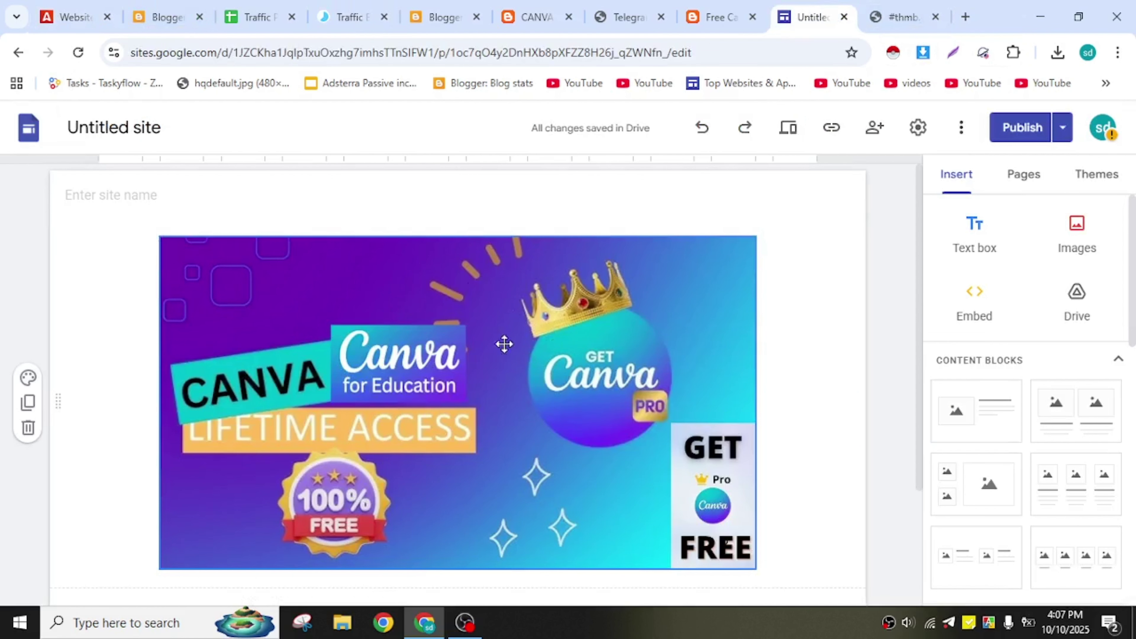
click(362, 17)
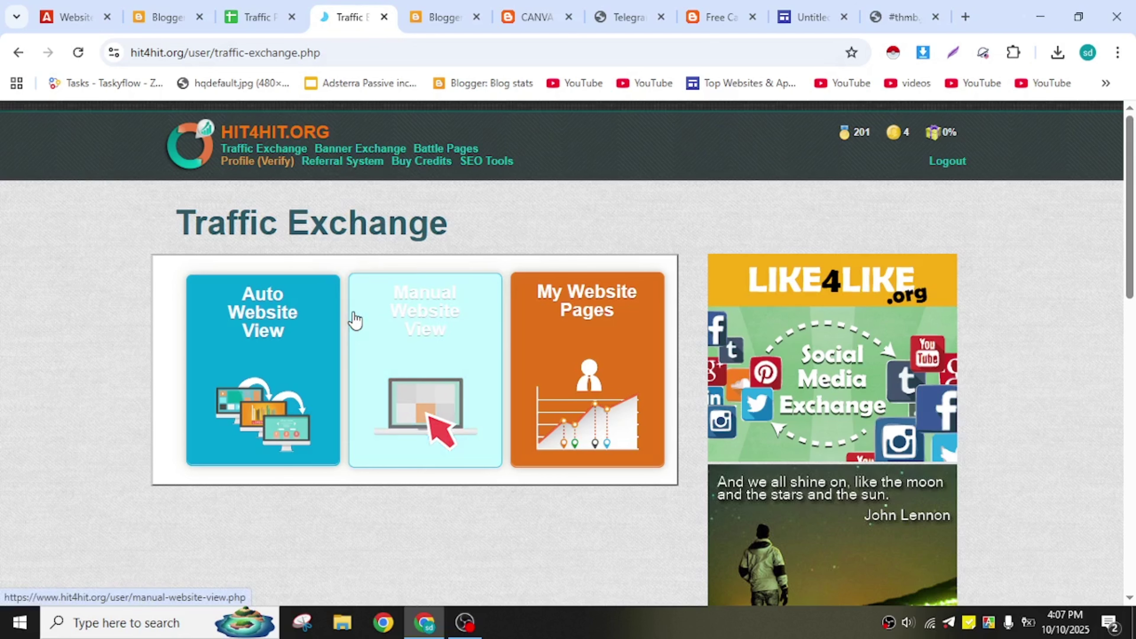
Open Hit4Hit's My Website Pages, and copy the published site link from the Google Sites editor.
click(552, 358)
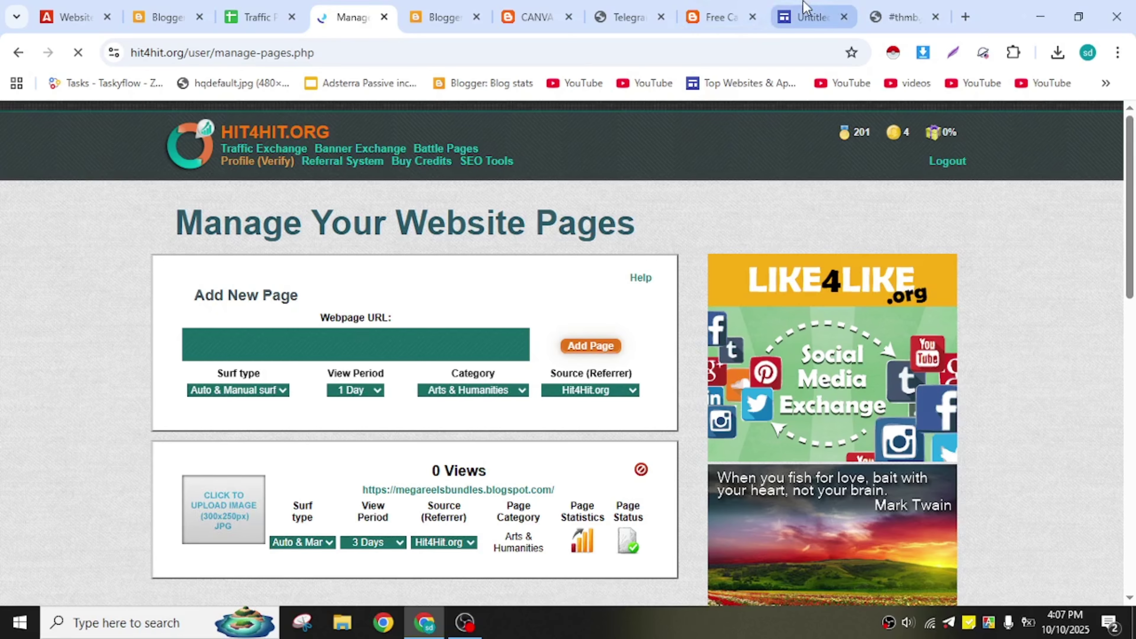
click(814, 17)
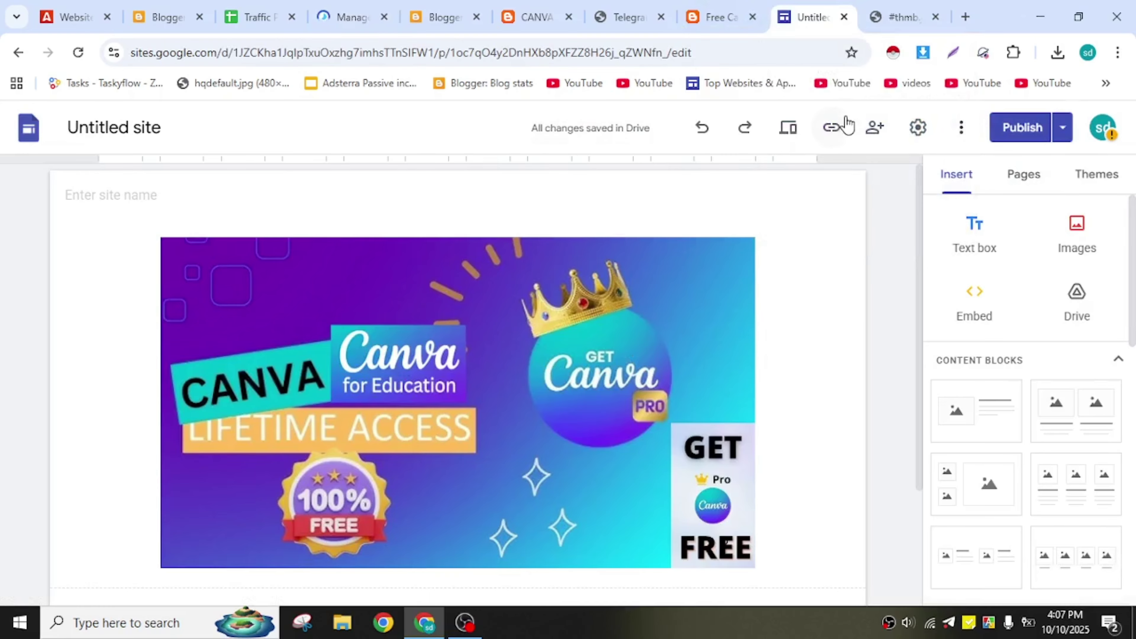
click(832, 129)
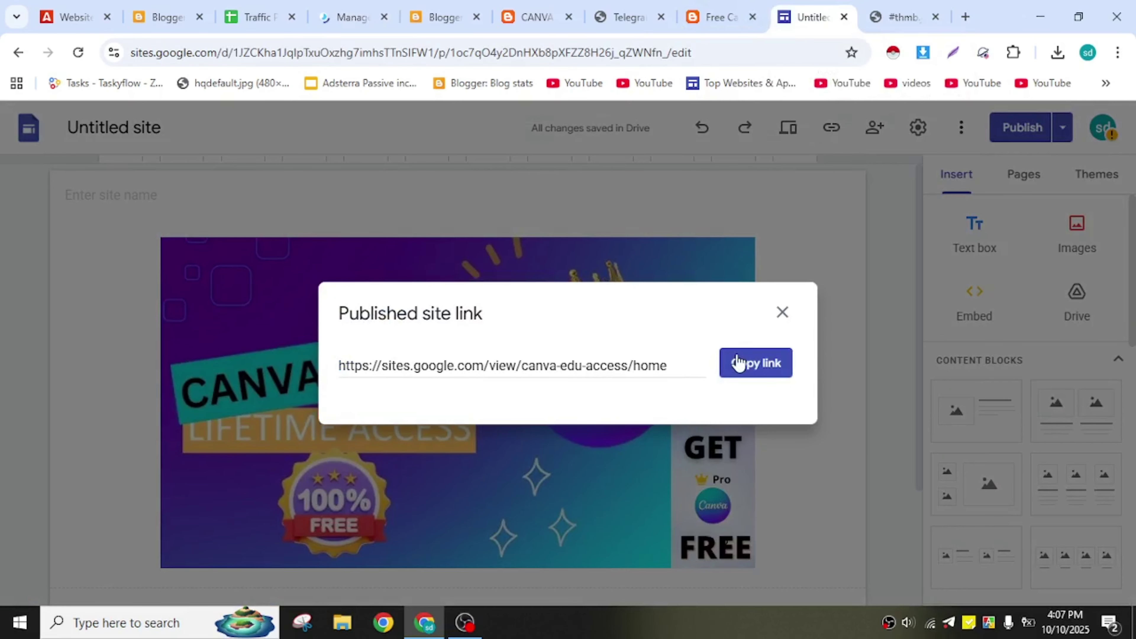
click(737, 363)
Log in to TrafficG with the prefilled credentials and skip the upgrade offer to reach the member area.
click(354, 17)
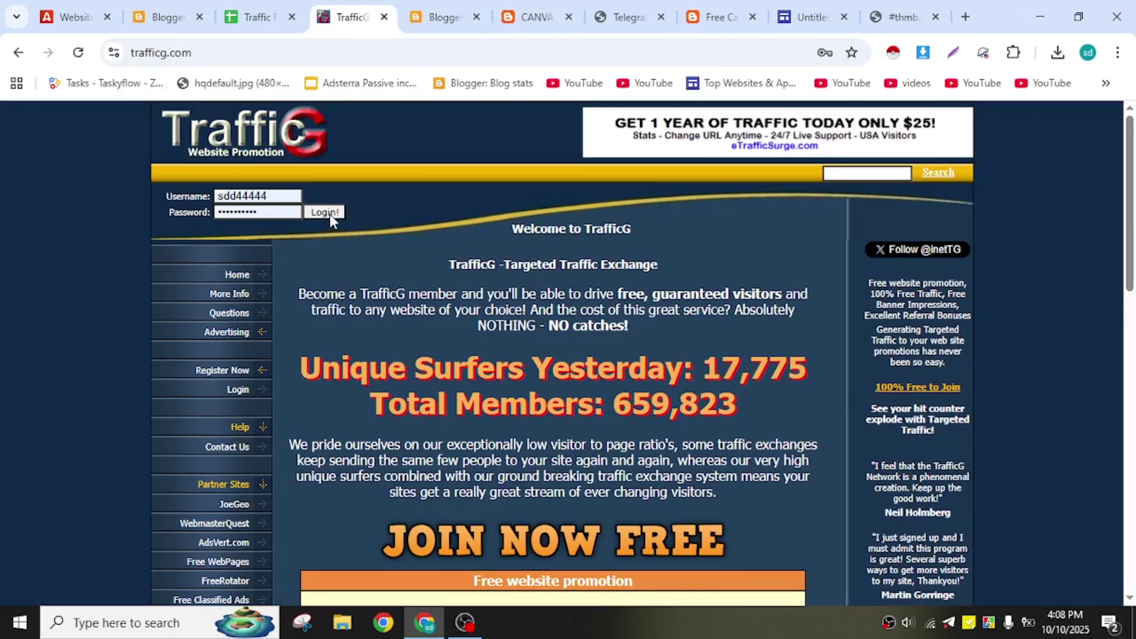
click(327, 212)
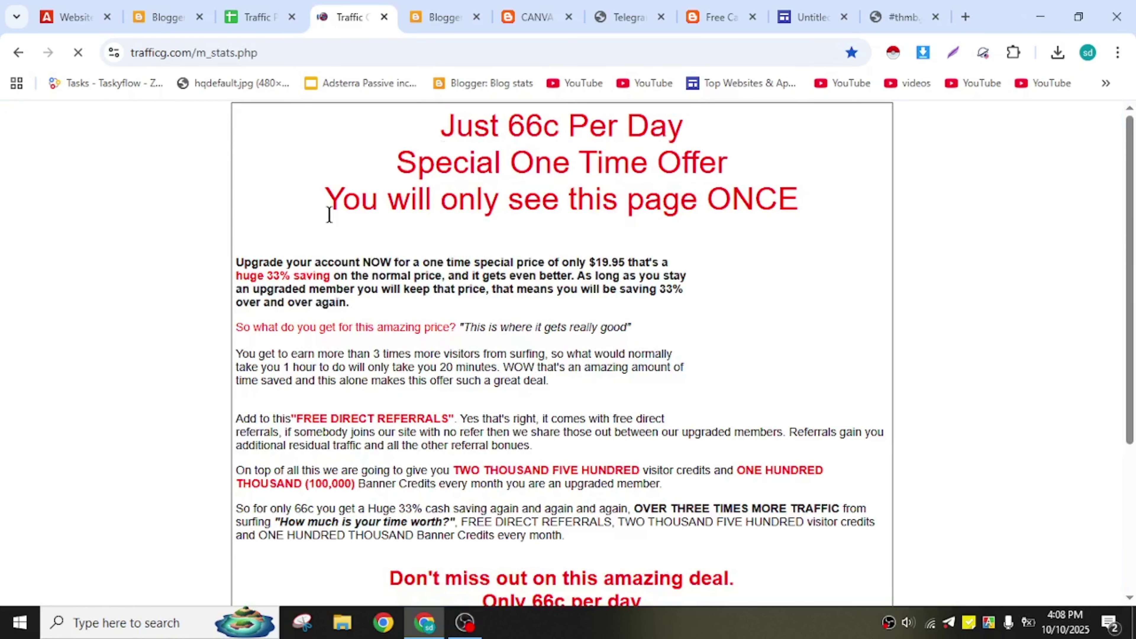
scroll(508, 325, down, 10)
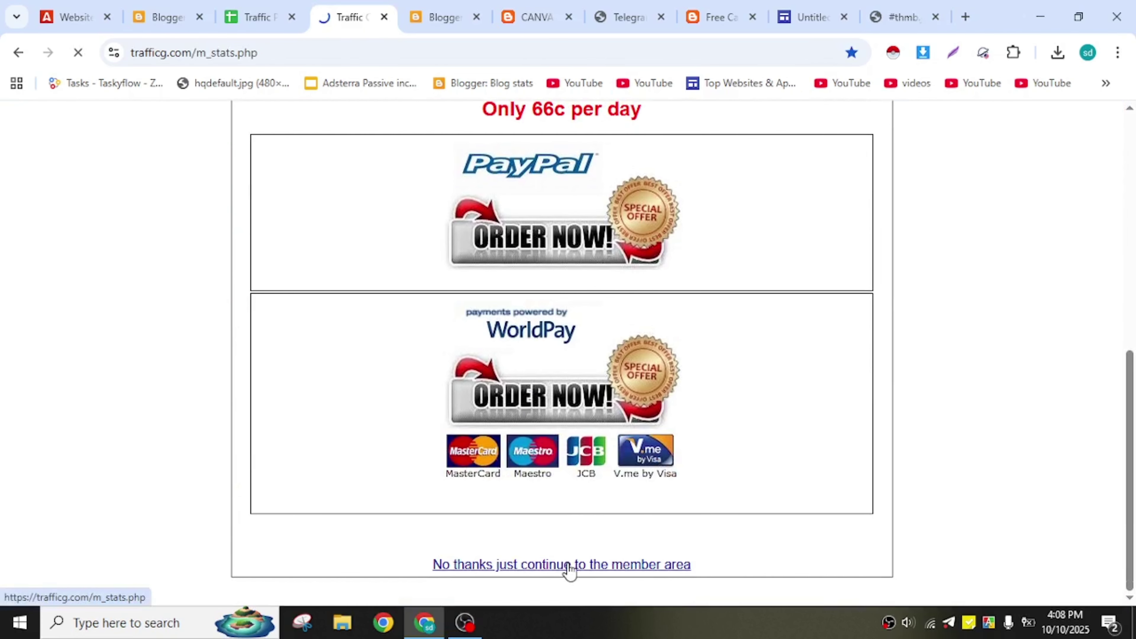
click(569, 566)
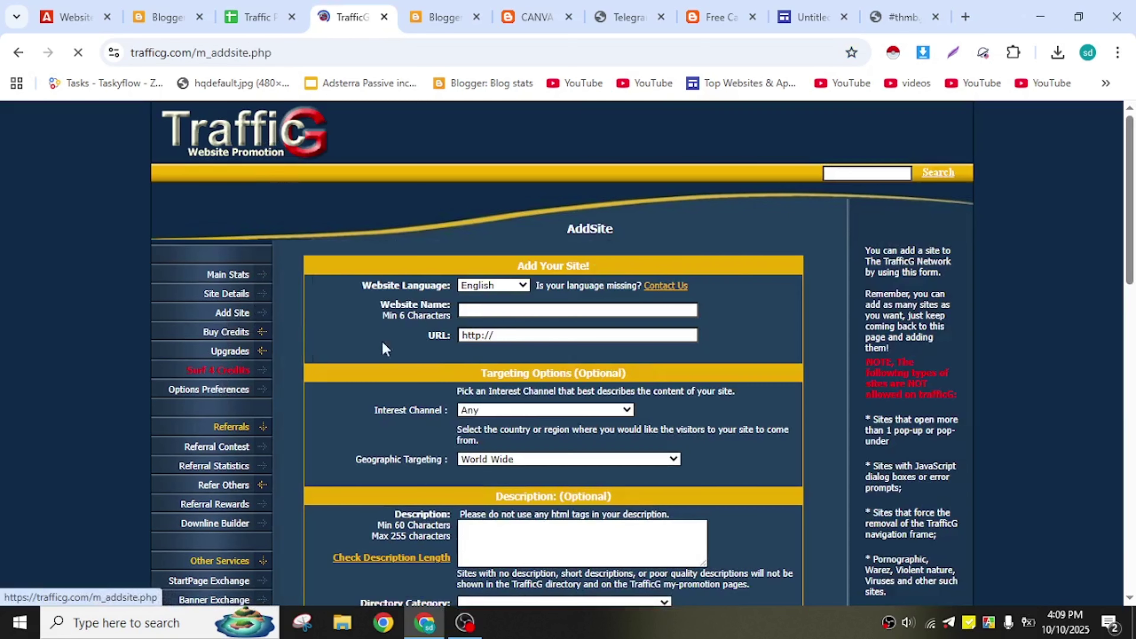
click(510, 311)
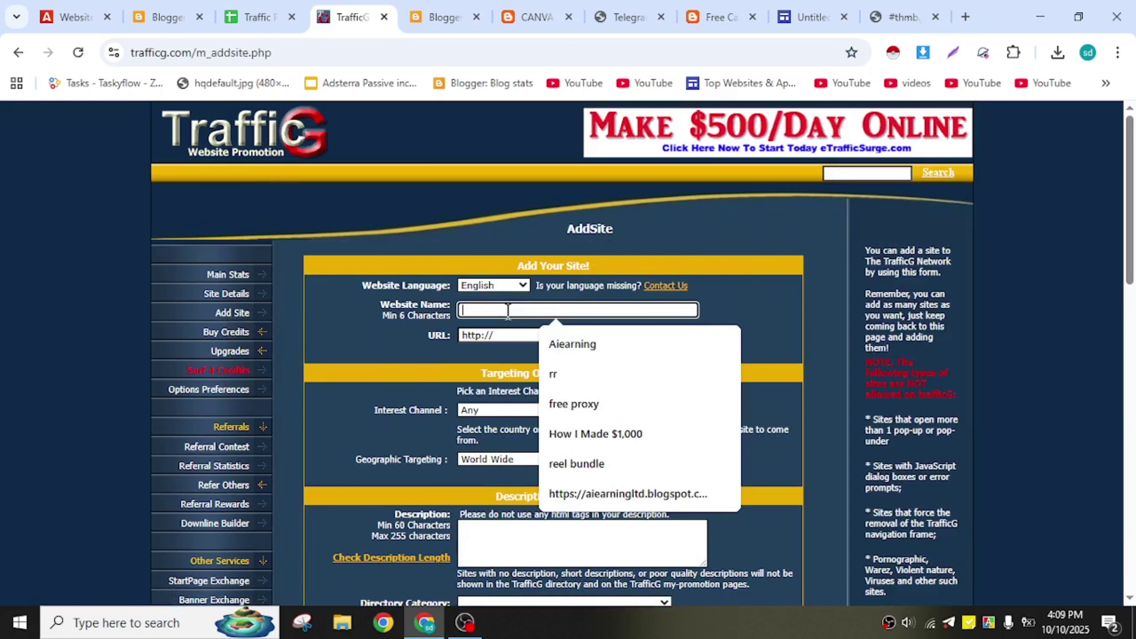
text(fgfg)
key(Tab)
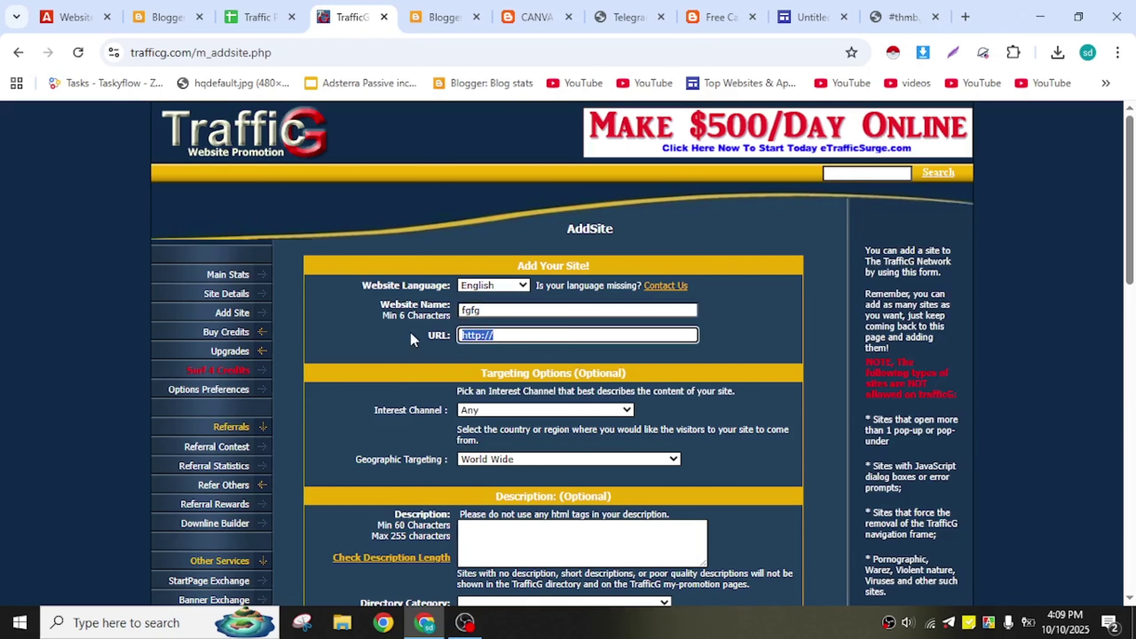
text(v)
key(ctrl+v)
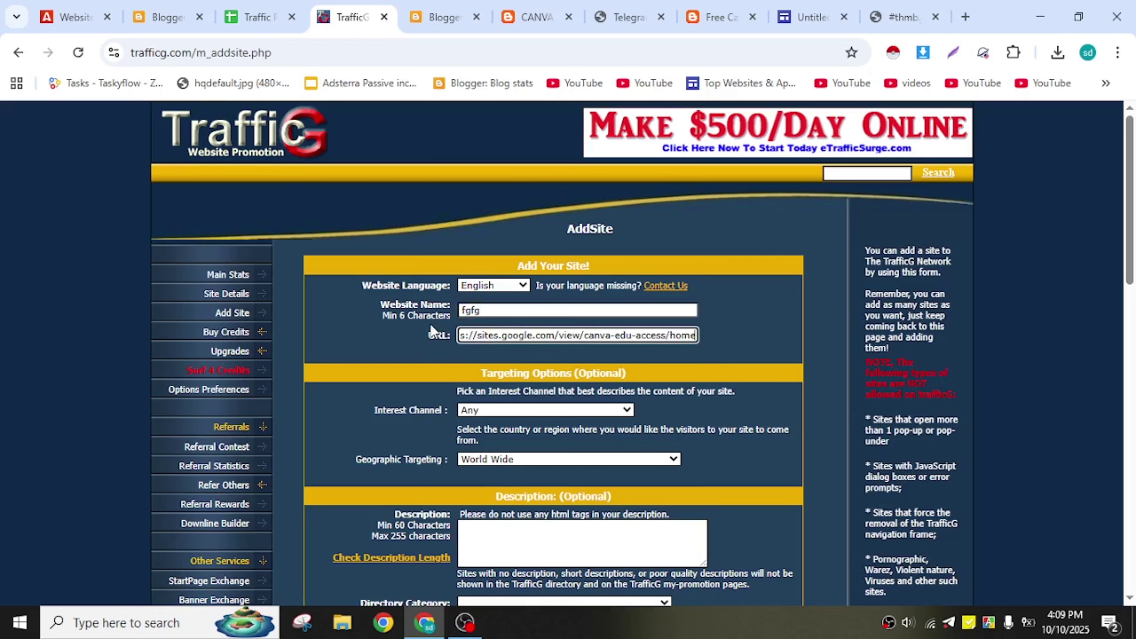
scroll(468, 466, down, 9)
scroll(466, 444, up, 2)
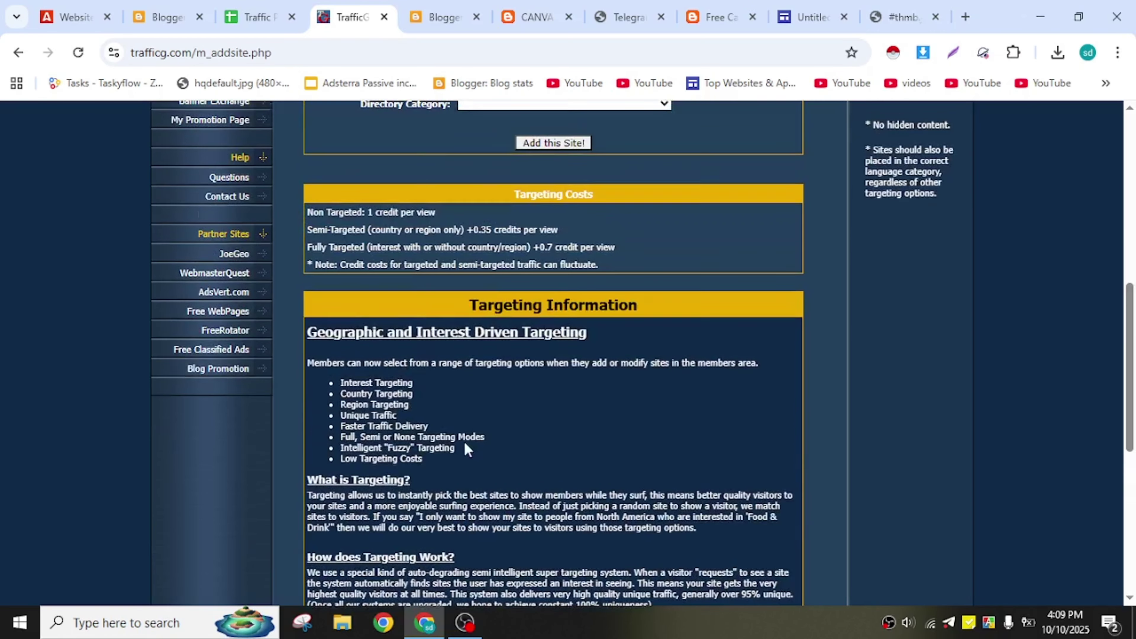
click(553, 143)
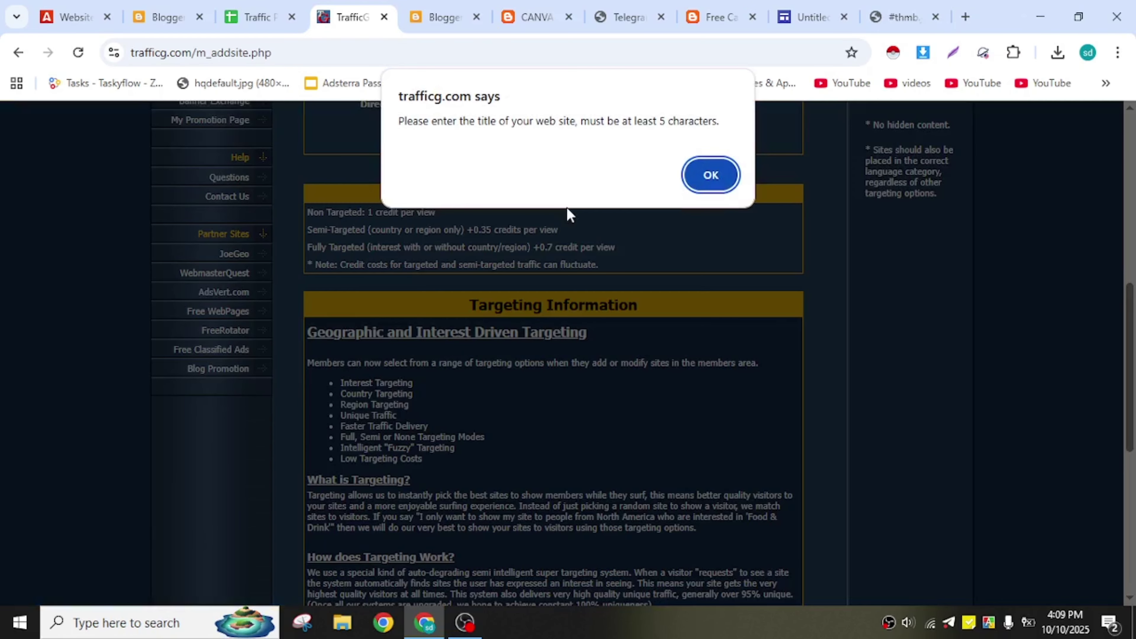
click(714, 177)
Append sss to the website name and add the site to TrafficG.
scroll(583, 290, up, 5)
scroll(583, 290, up, 4)
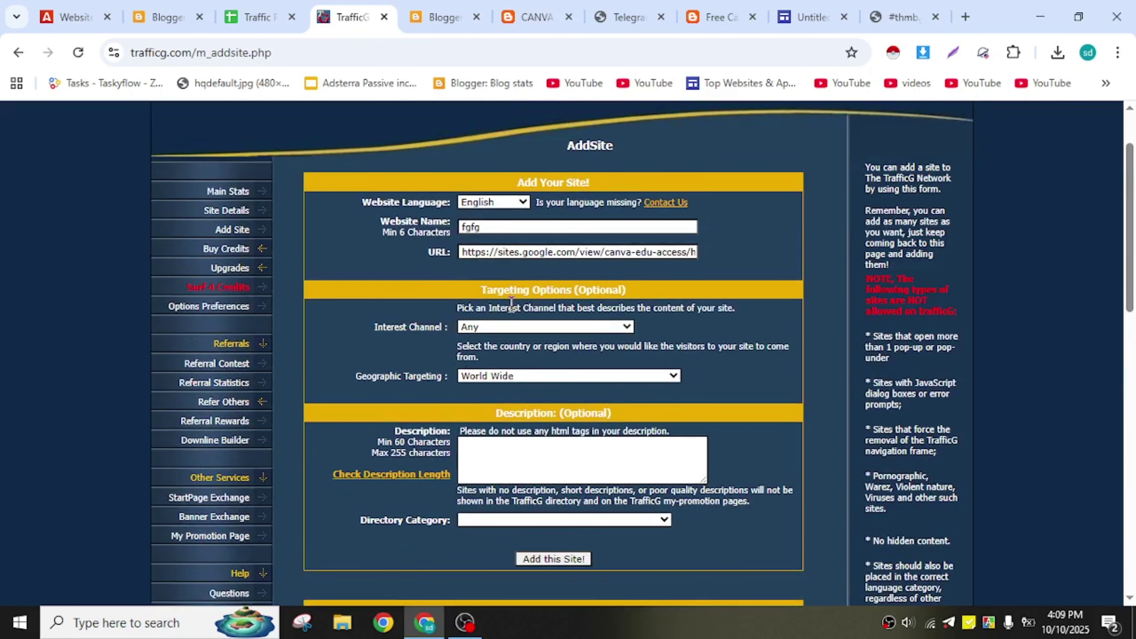
click(495, 226)
text(sss)
scroll(561, 407, down, 5)
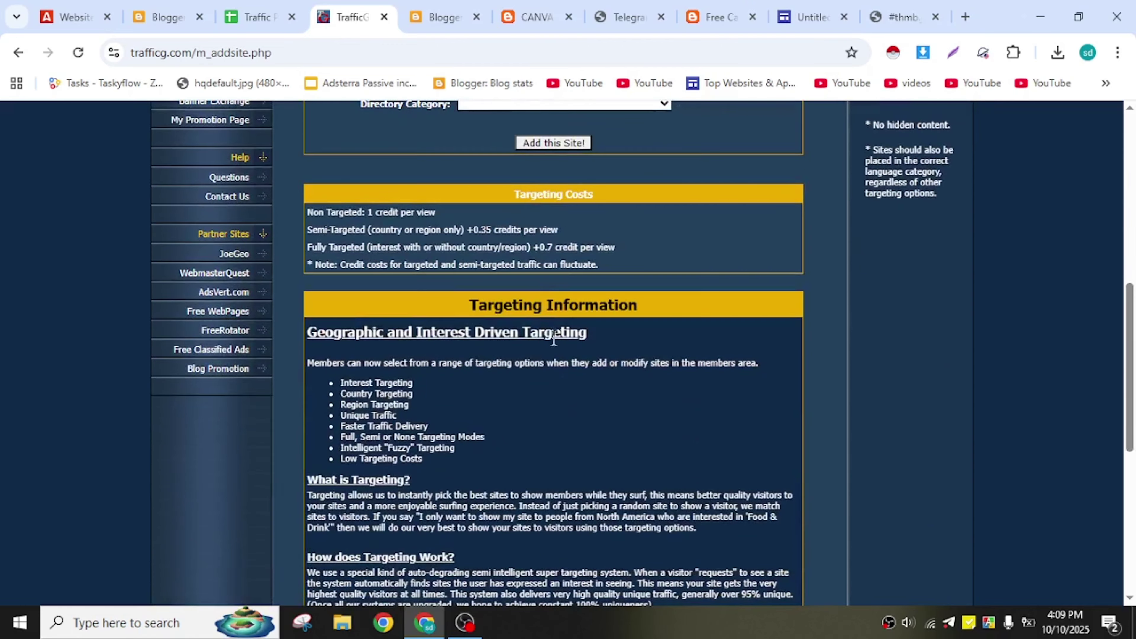
click(540, 141)
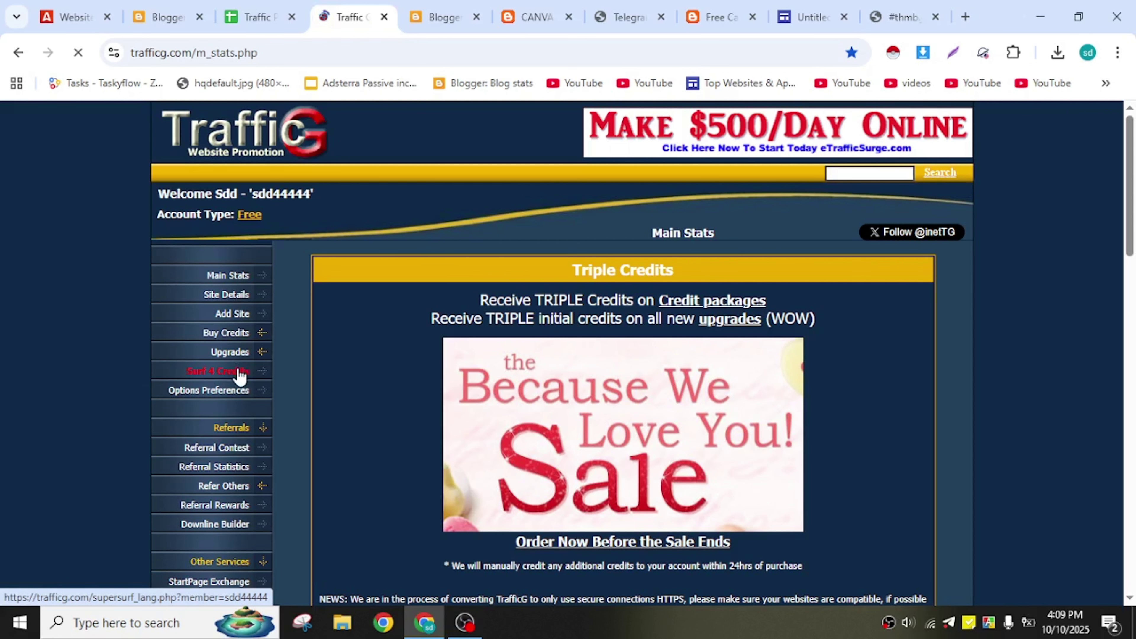
Start surfing for credits on TrafficG and choose the character matching the requested K to earn a credit.
click(238, 372)
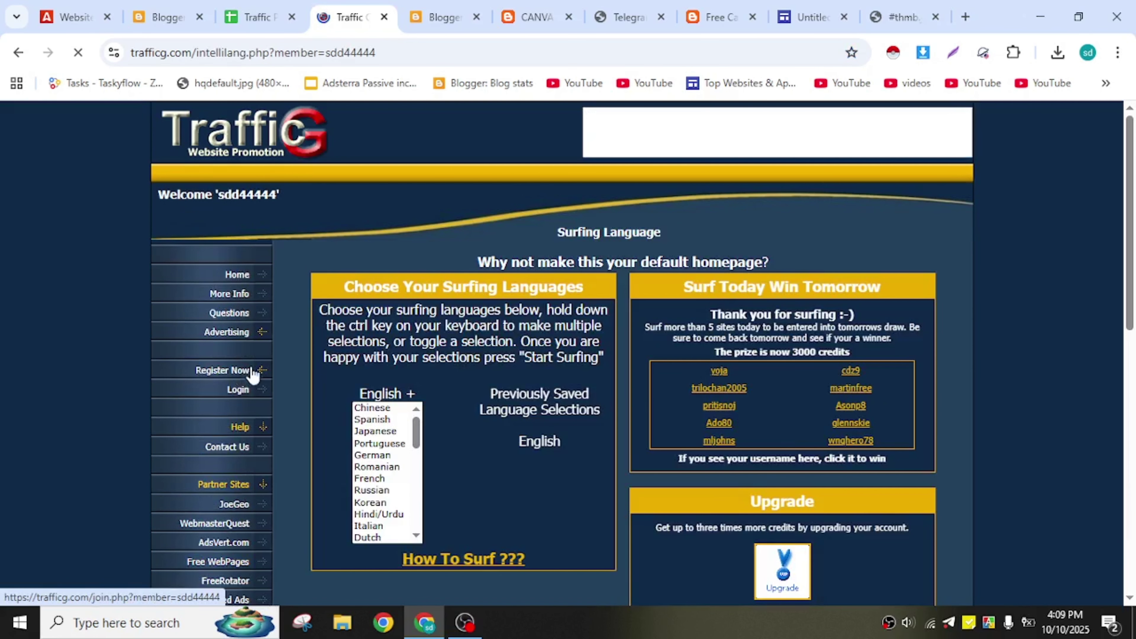
scroll(429, 401, down, 6)
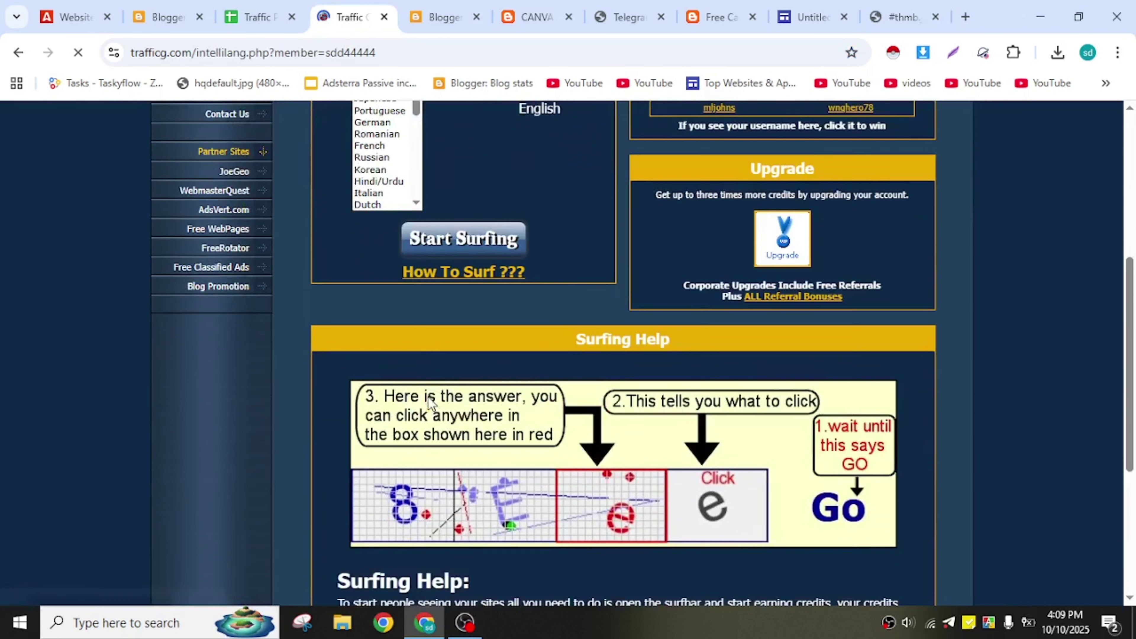
click(450, 242)
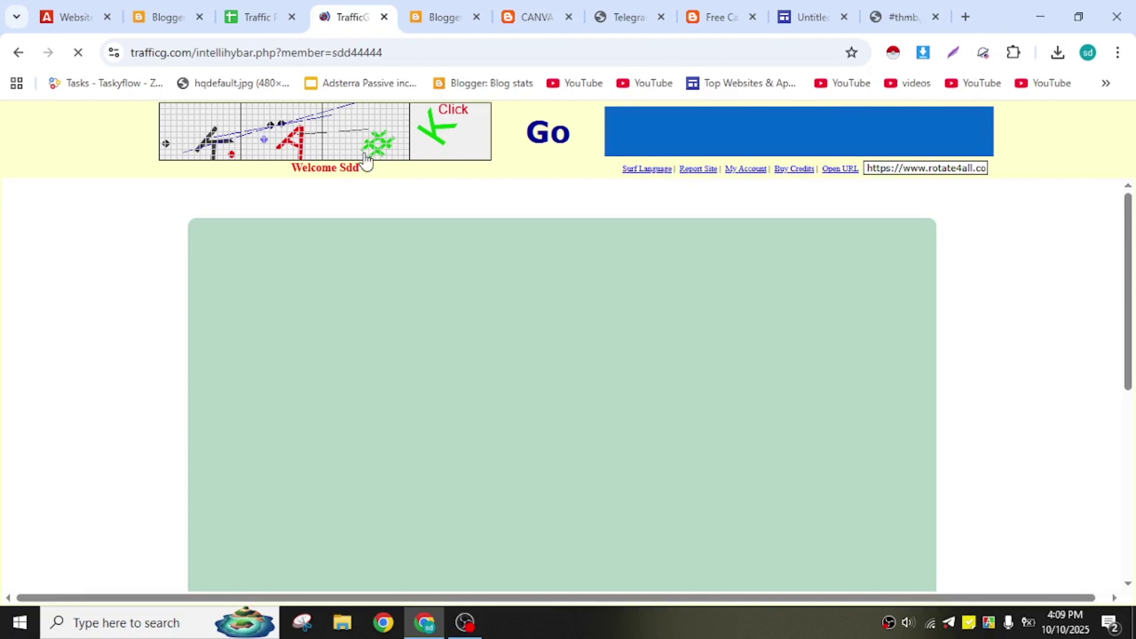
click(202, 142)
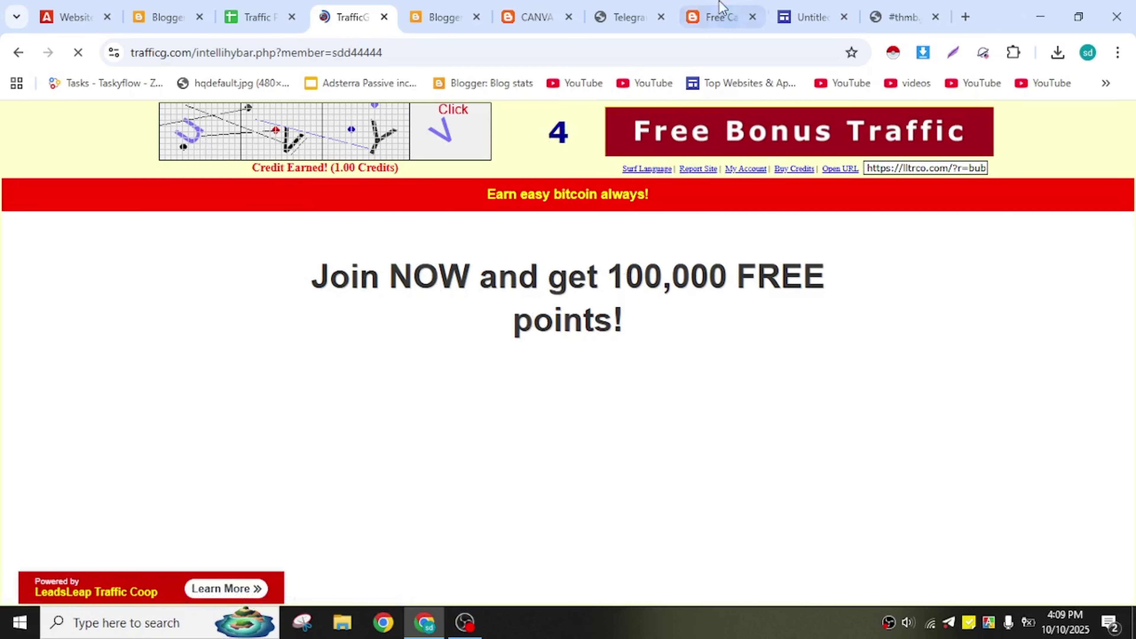
Look over the Free Canva Pro page, the Telegram page and the CANVA Edu Access invite blog post.
click(696, 7)
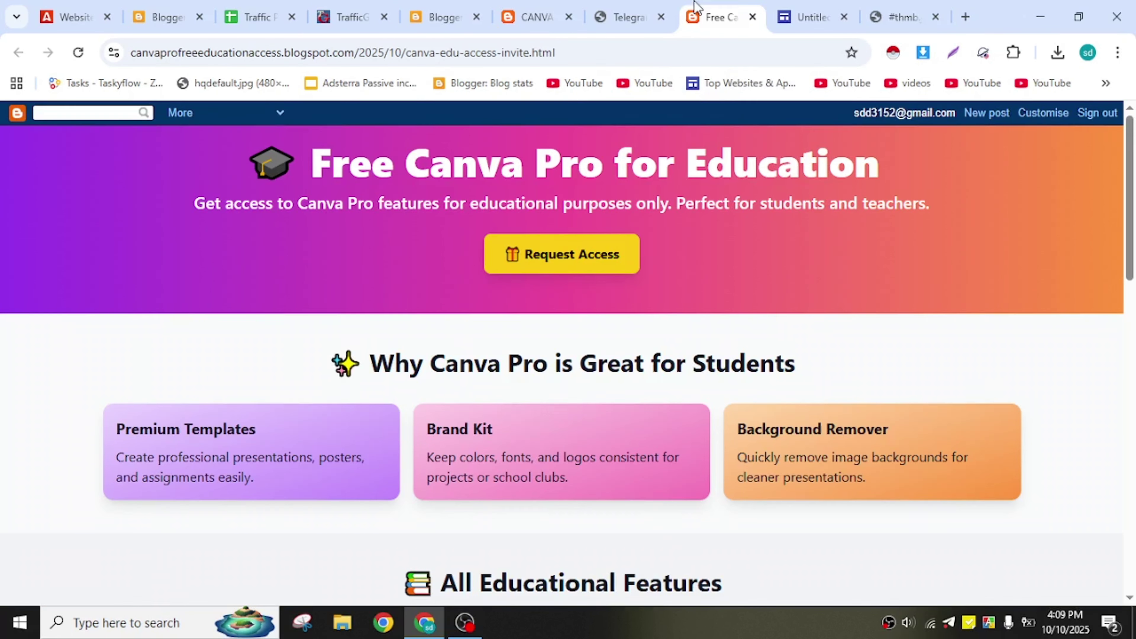
click(653, 19)
click(551, 8)
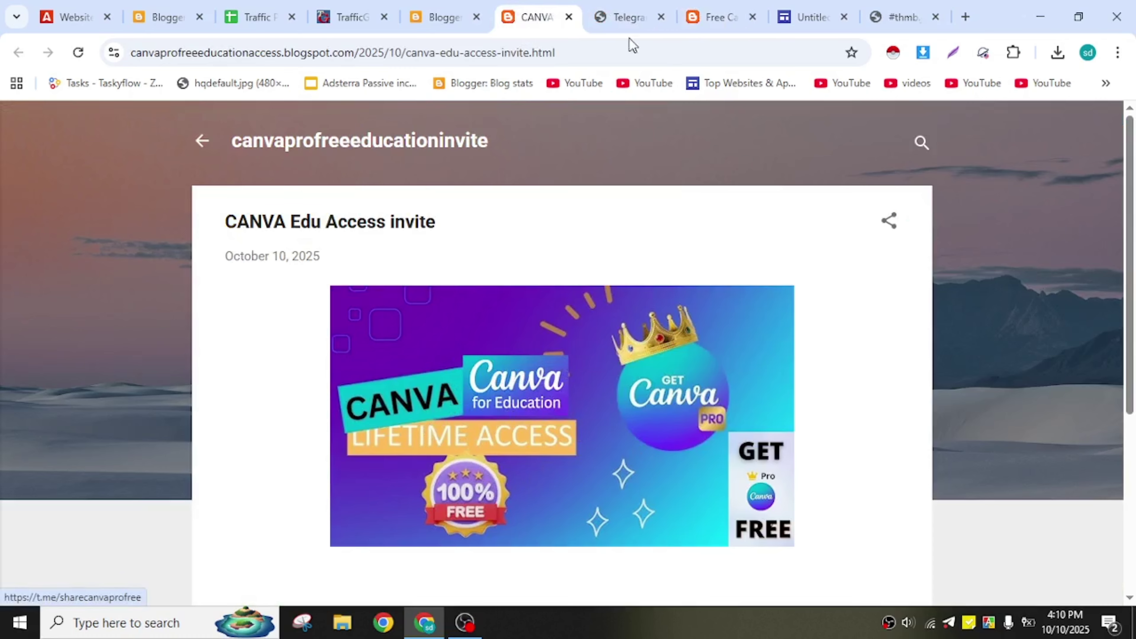
Open the site shown in the TrafficG surf bar in its own tab and look through its page.
click(356, 16)
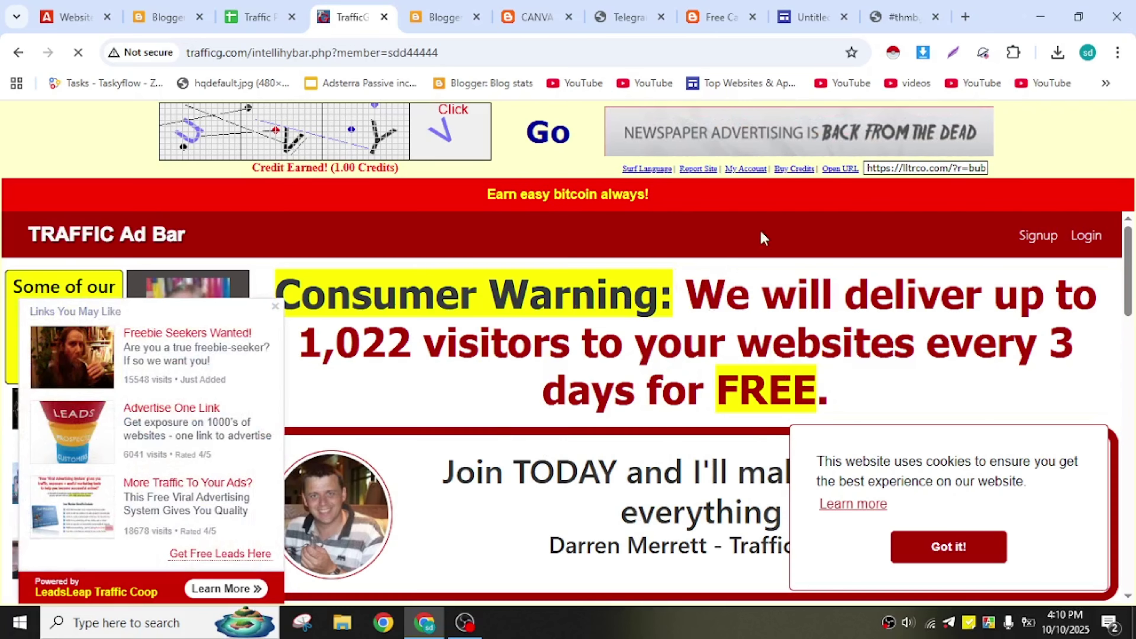
click(840, 170)
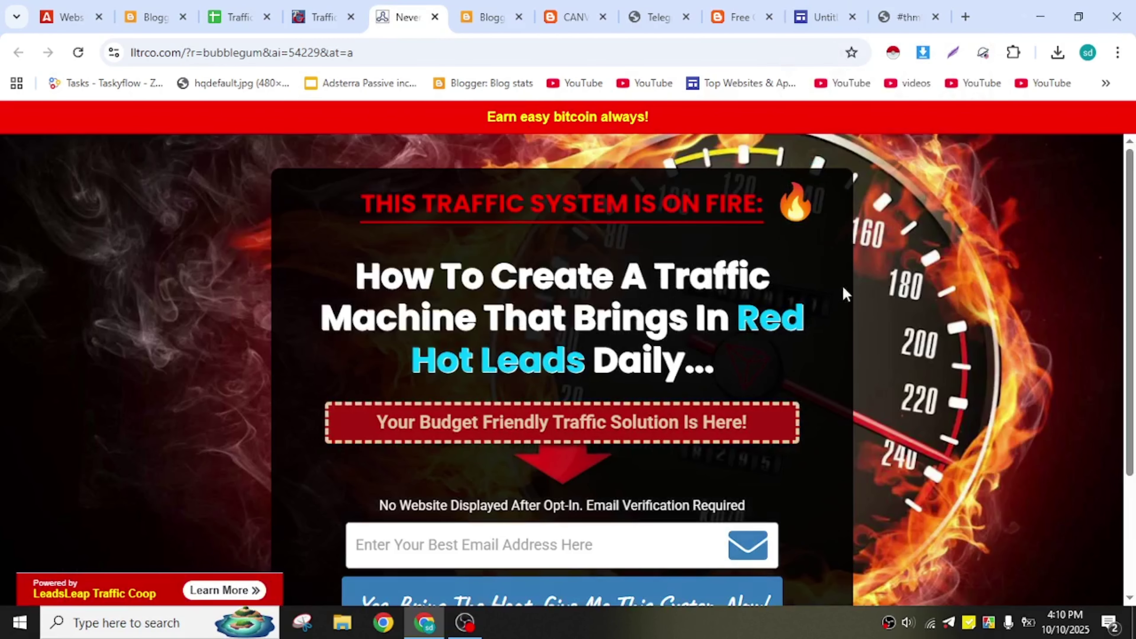
scroll(648, 470, down, 3)
scroll(657, 467, up, 3)
View the published Google site and follow its image link to the blog post, then return to the Adsterra Websites page.
click(823, 17)
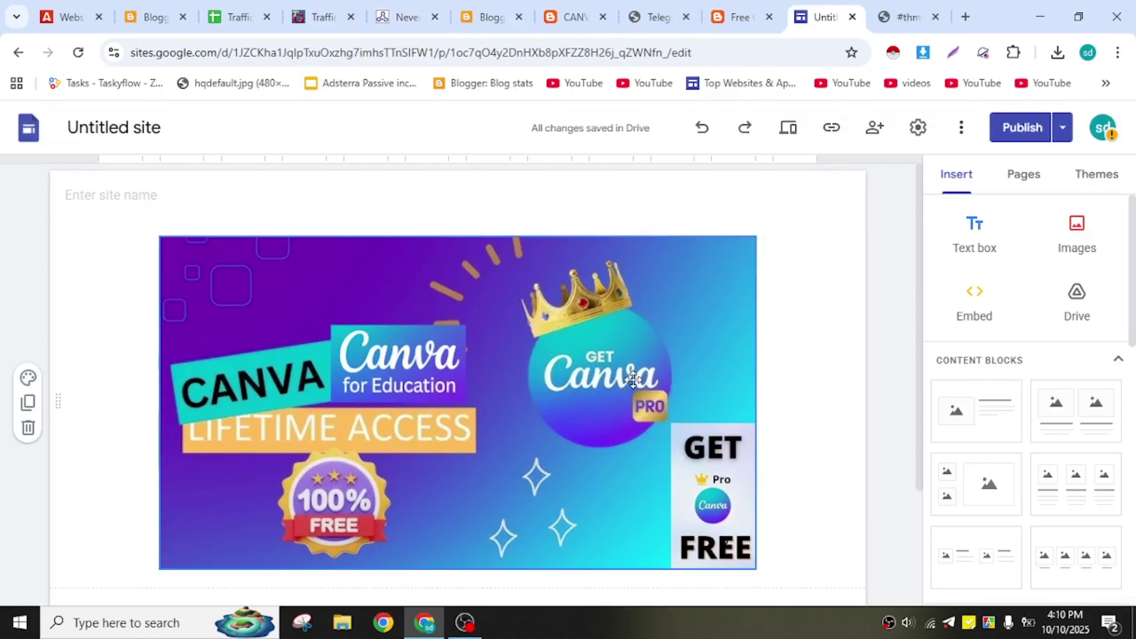
click(1058, 138)
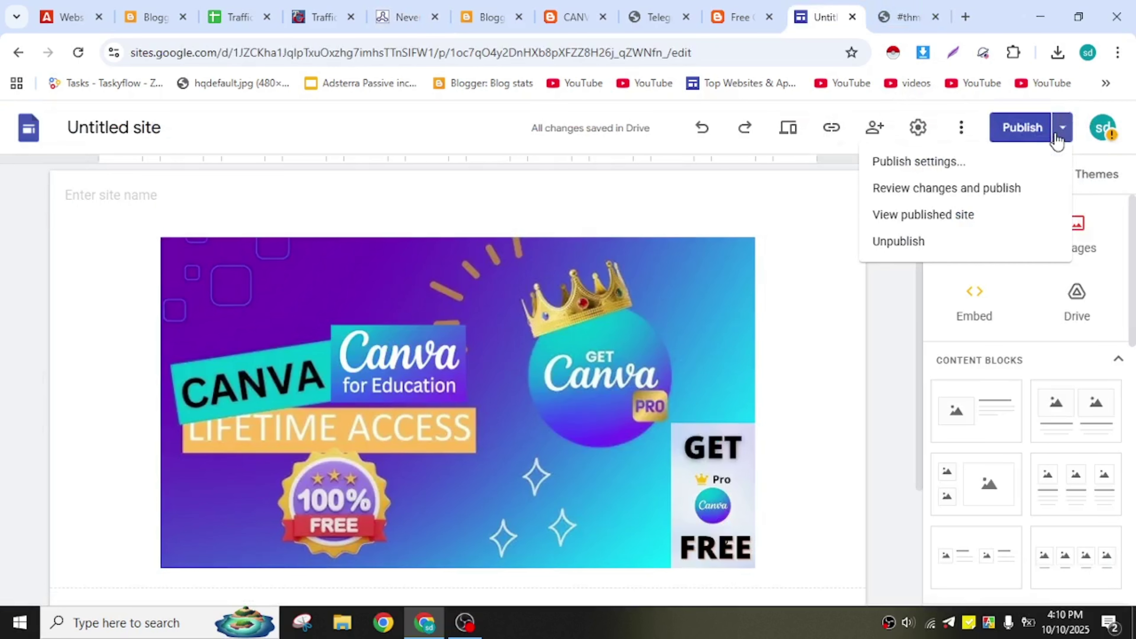
click(953, 221)
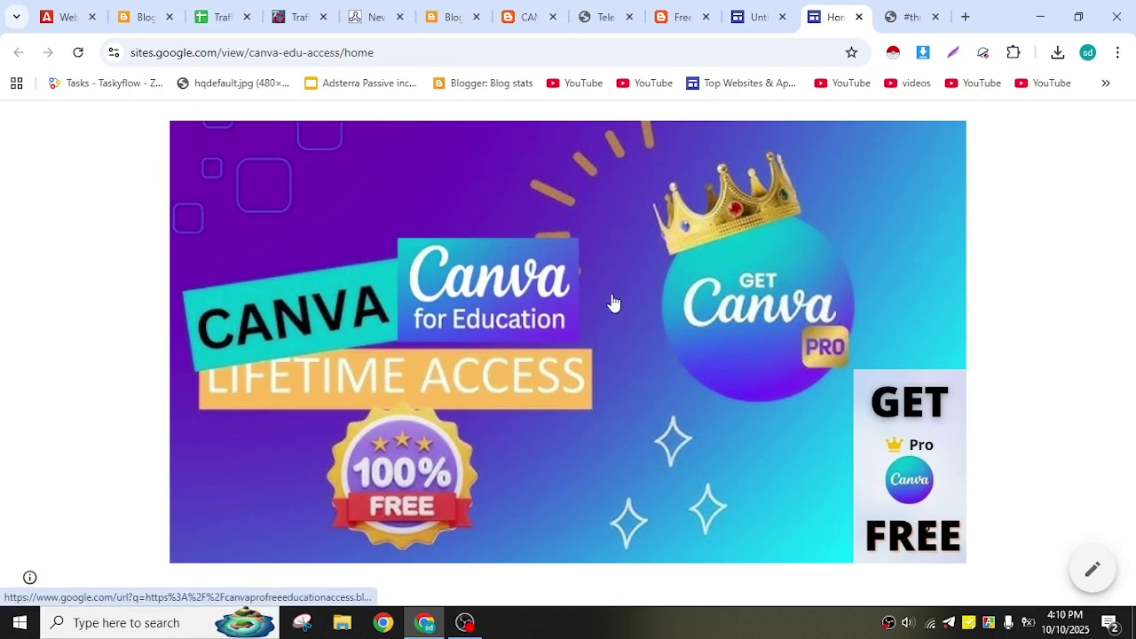
click(662, 184)
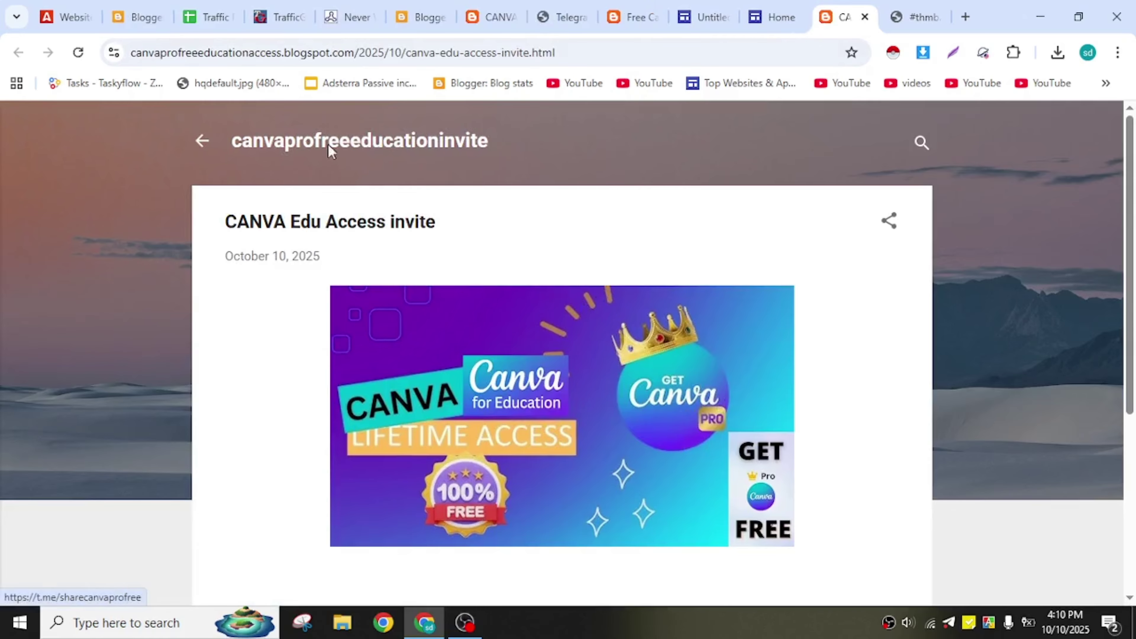
click(56, 16)
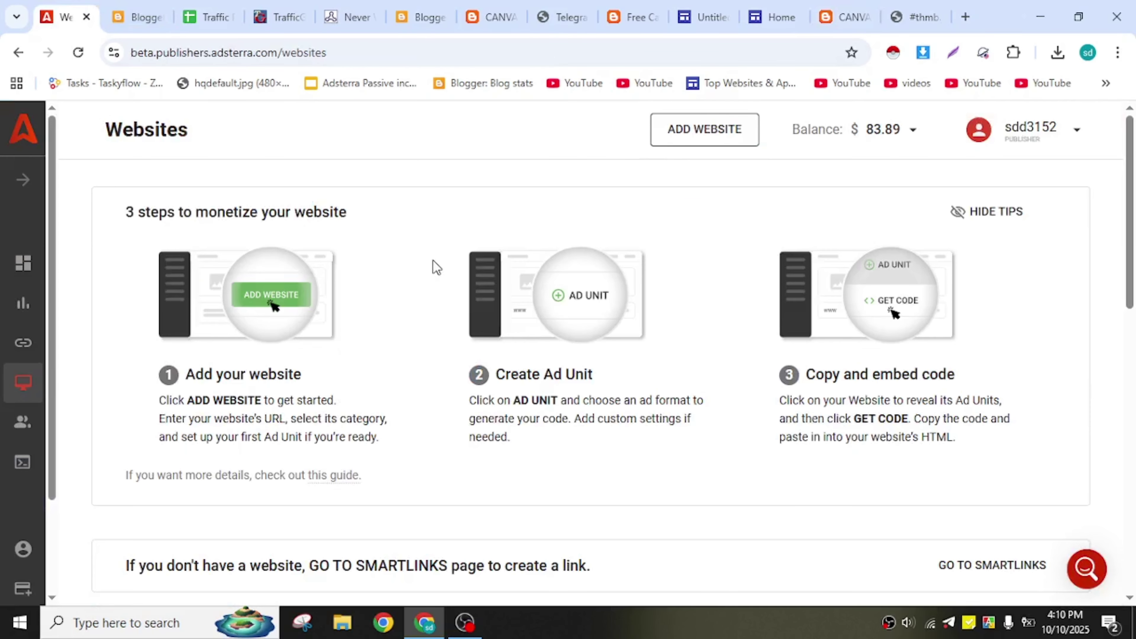